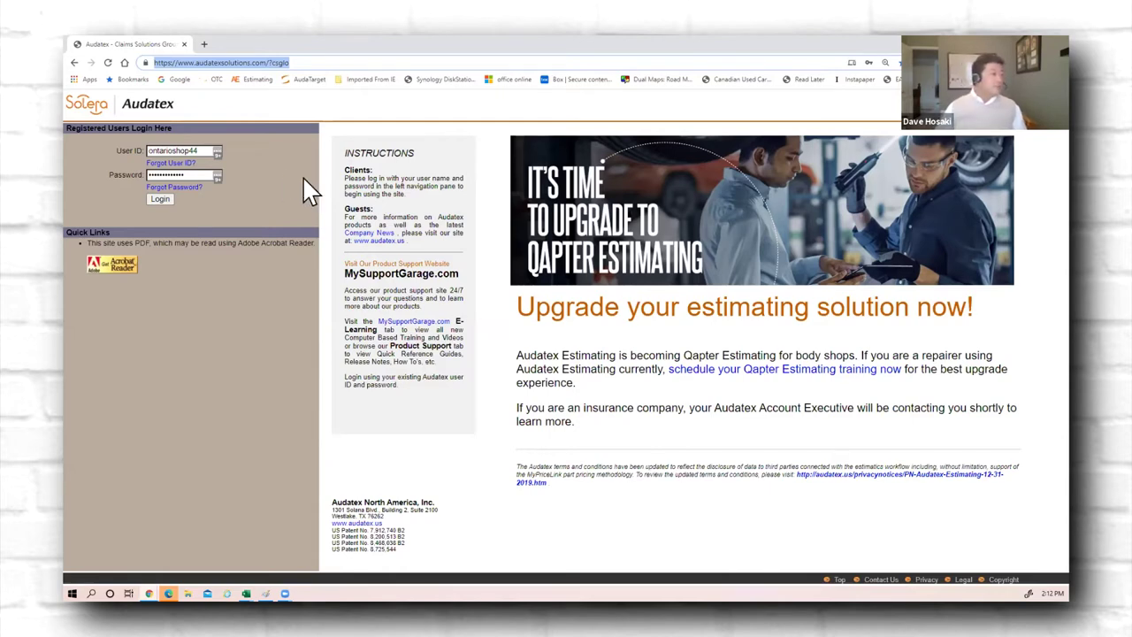
Log in to the Audatex site with the filled-in credentials, view the Help Center's guide list and close it
click(158, 200)
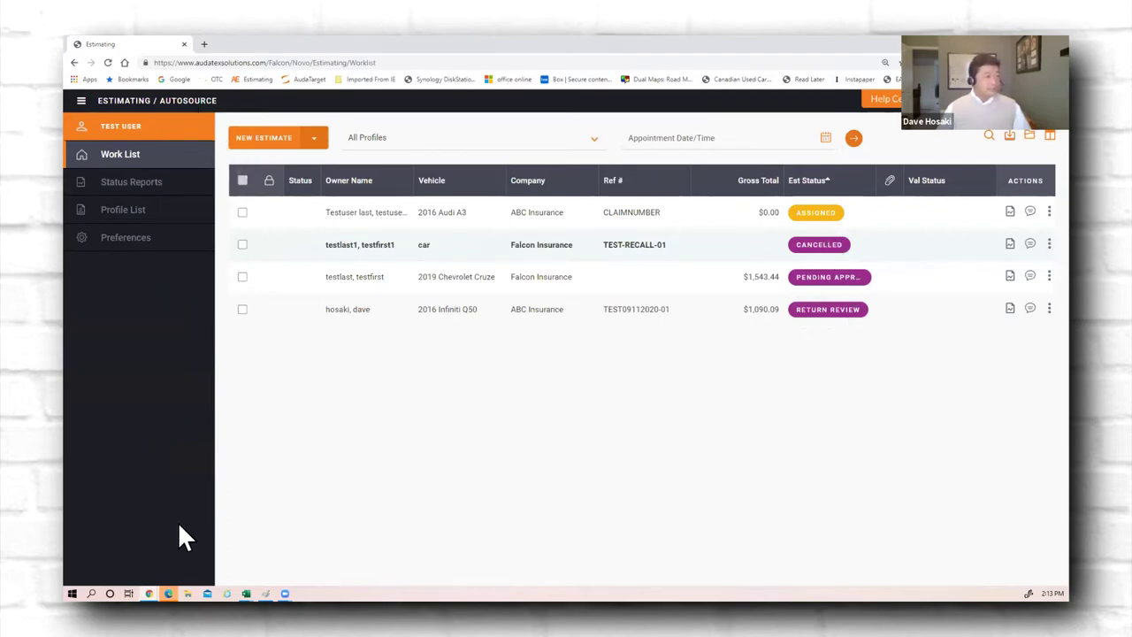
click(893, 99)
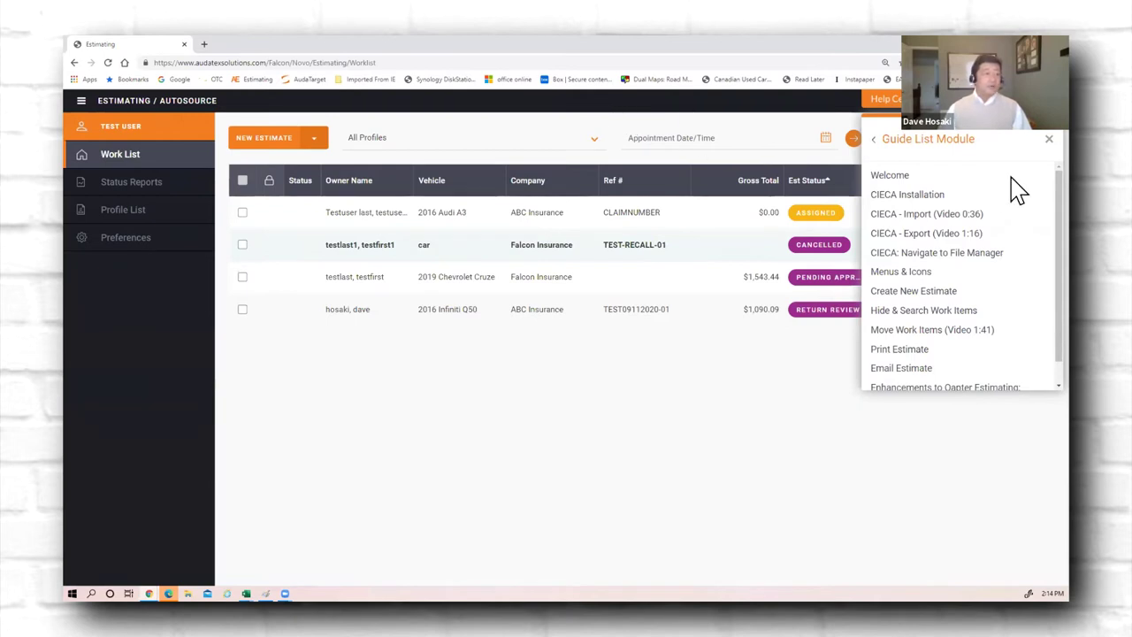
click(1049, 139)
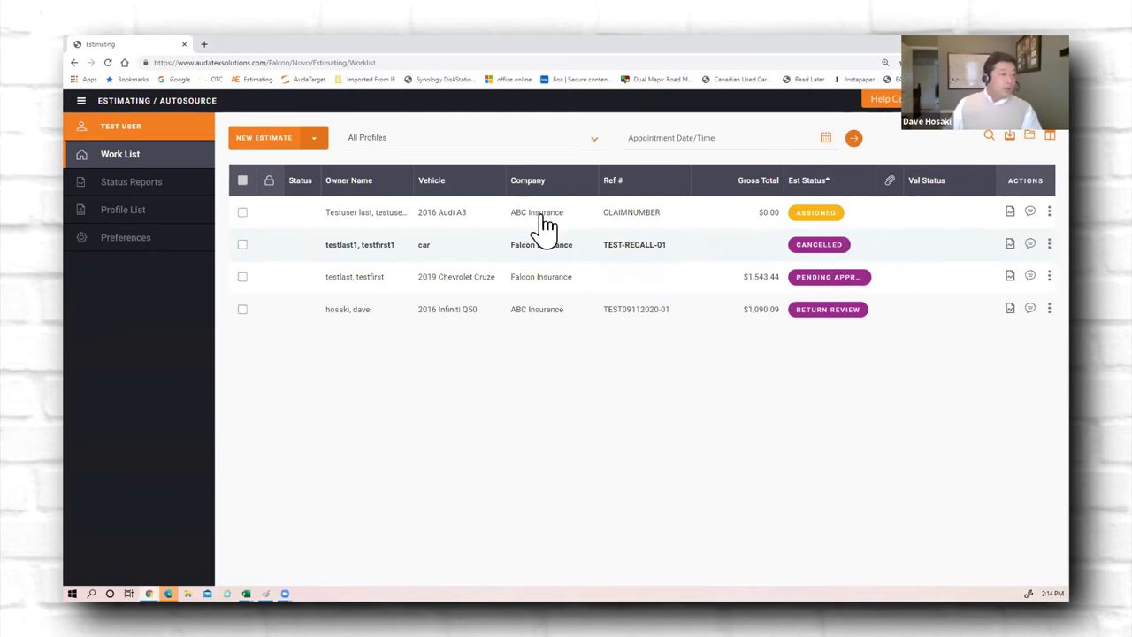
Open the assigned 2016 Audi A3 estimate from the work list and review its Quick Admin details
click(381, 214)
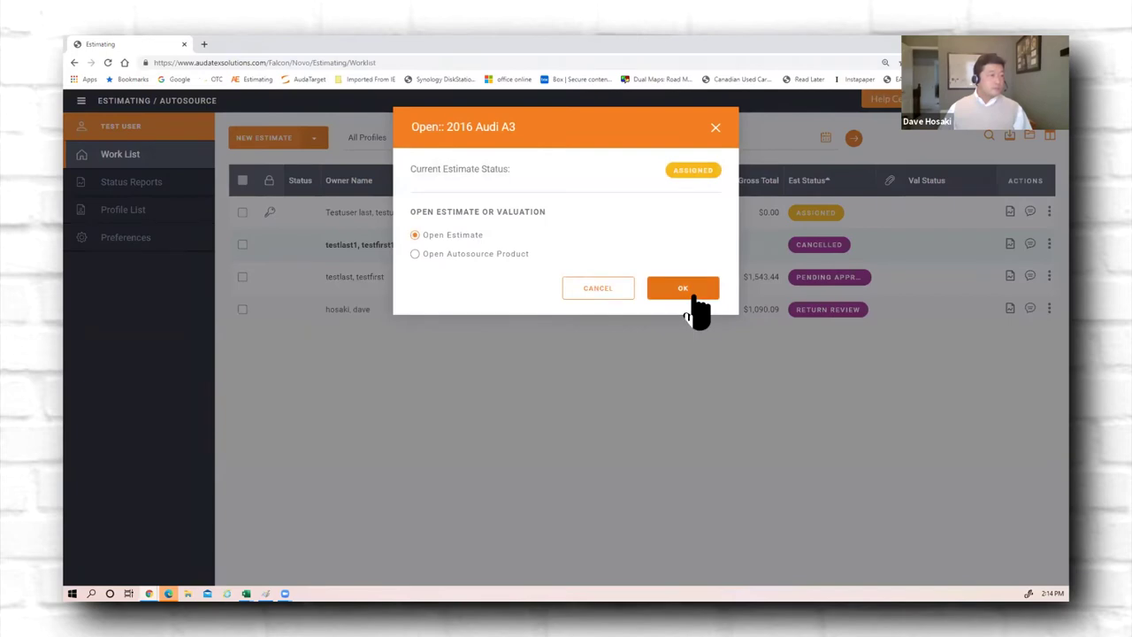
click(693, 290)
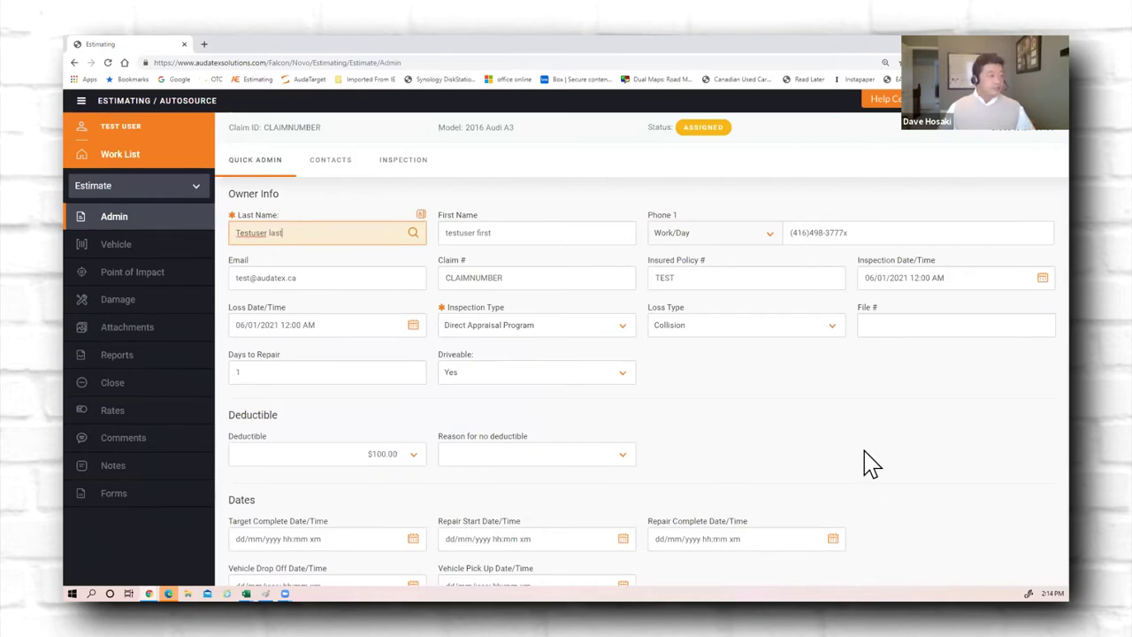
scroll(870, 460, down, 2)
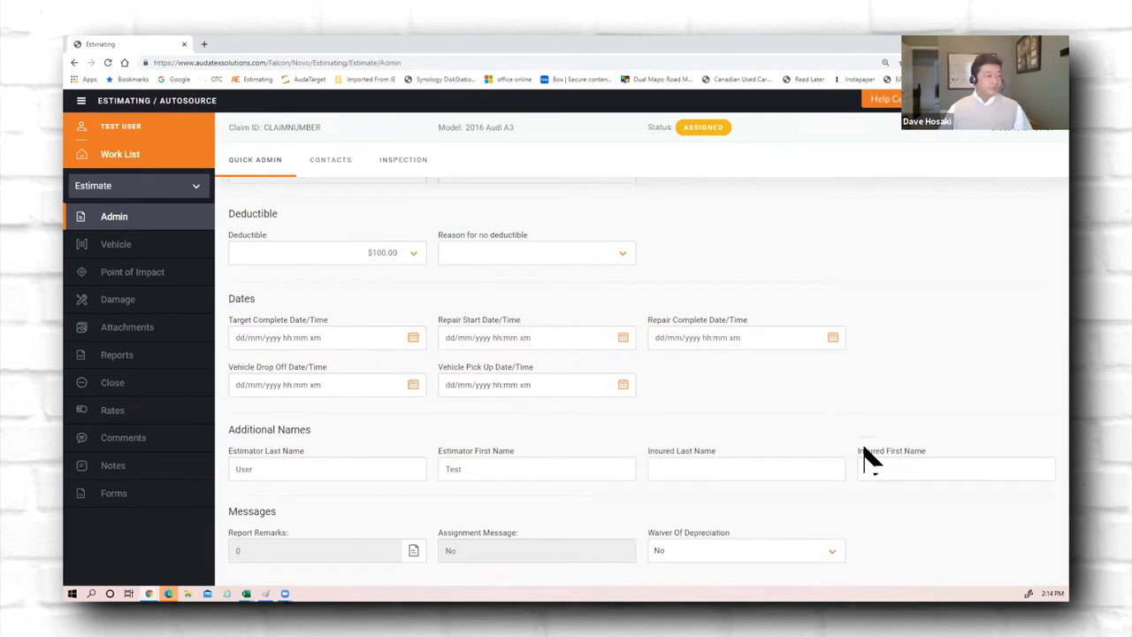
scroll(866, 455, up, 2)
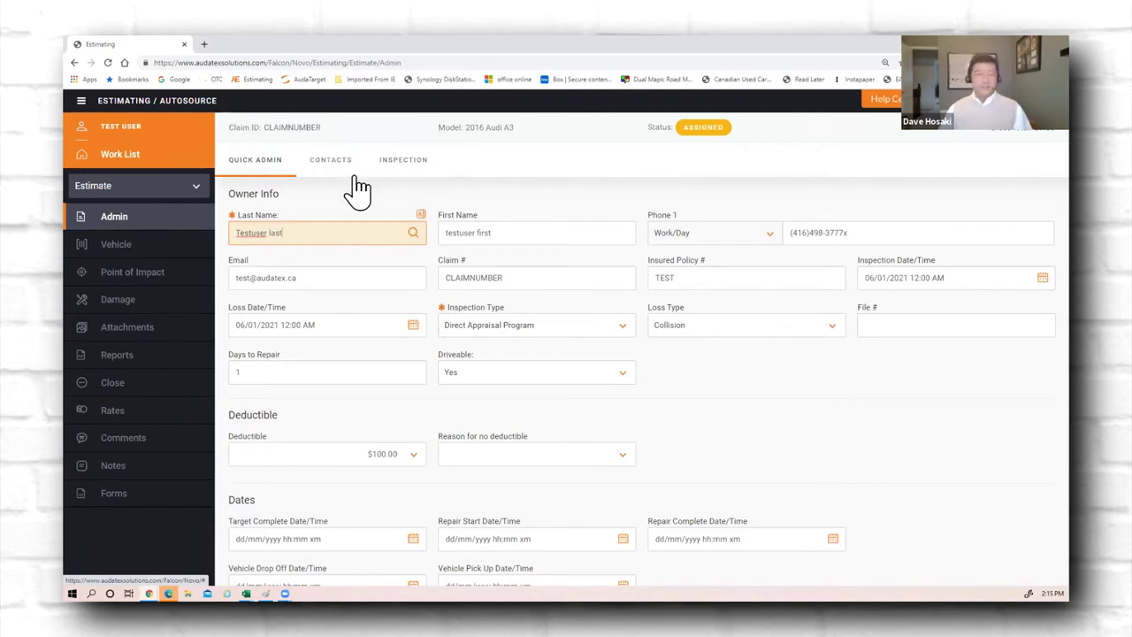
Review the vehicle's identification details, including VIN, vehicle selection, kilometres, licence plate and colour
click(121, 256)
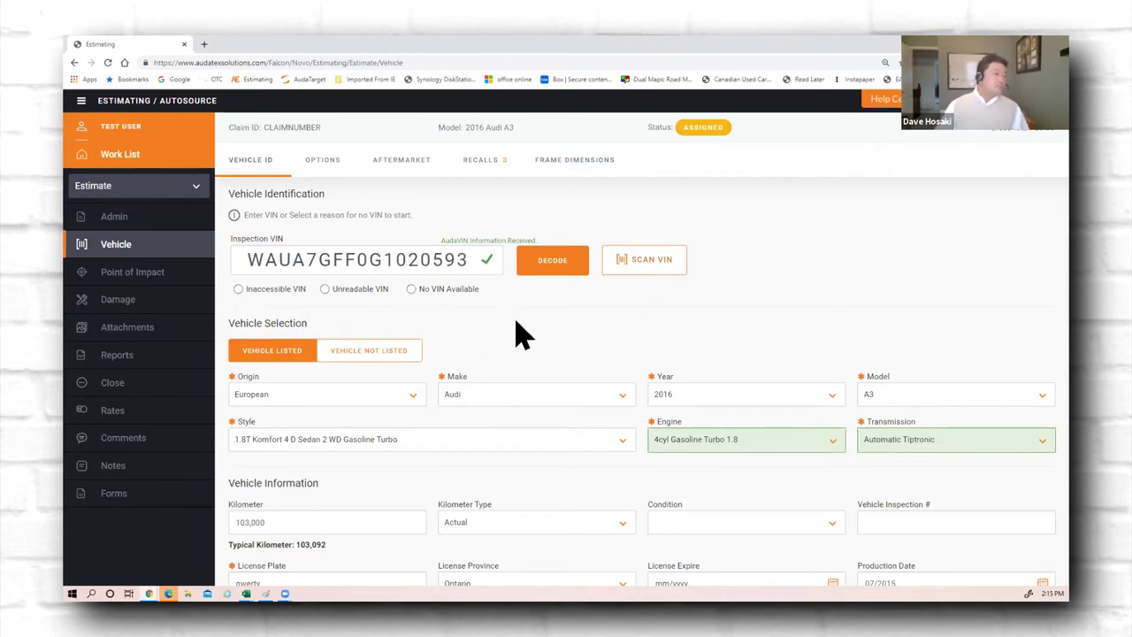
scroll(531, 334, down, 1)
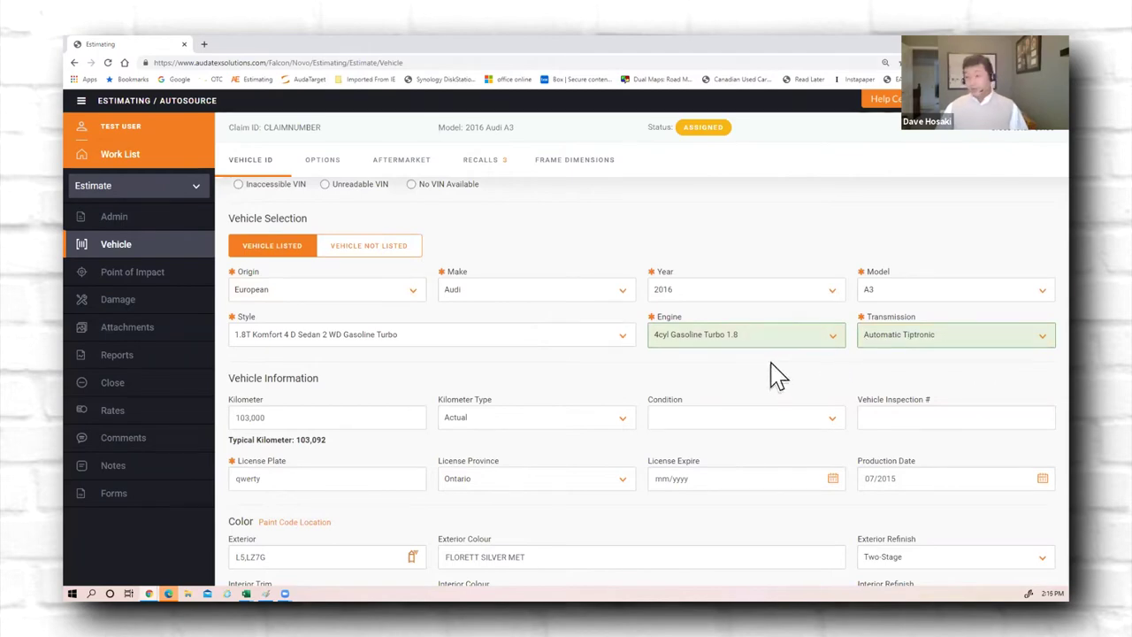
scroll(767, 376, up, 1)
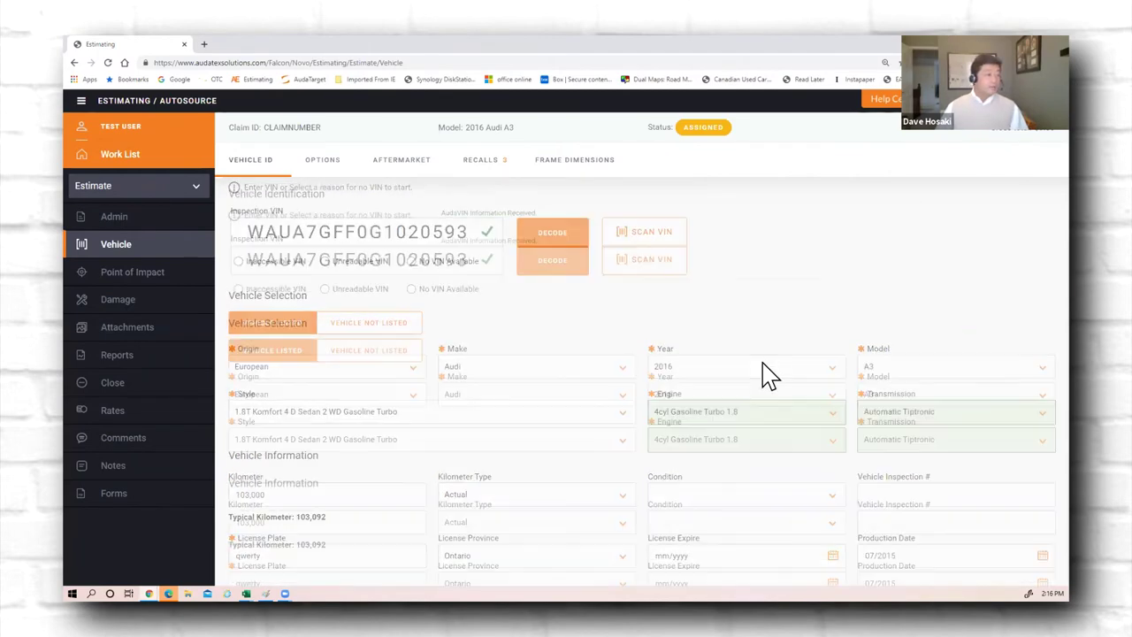
scroll(768, 375, down, 2)
scroll(761, 367, up, 1)
scroll(750, 359, down, 1)
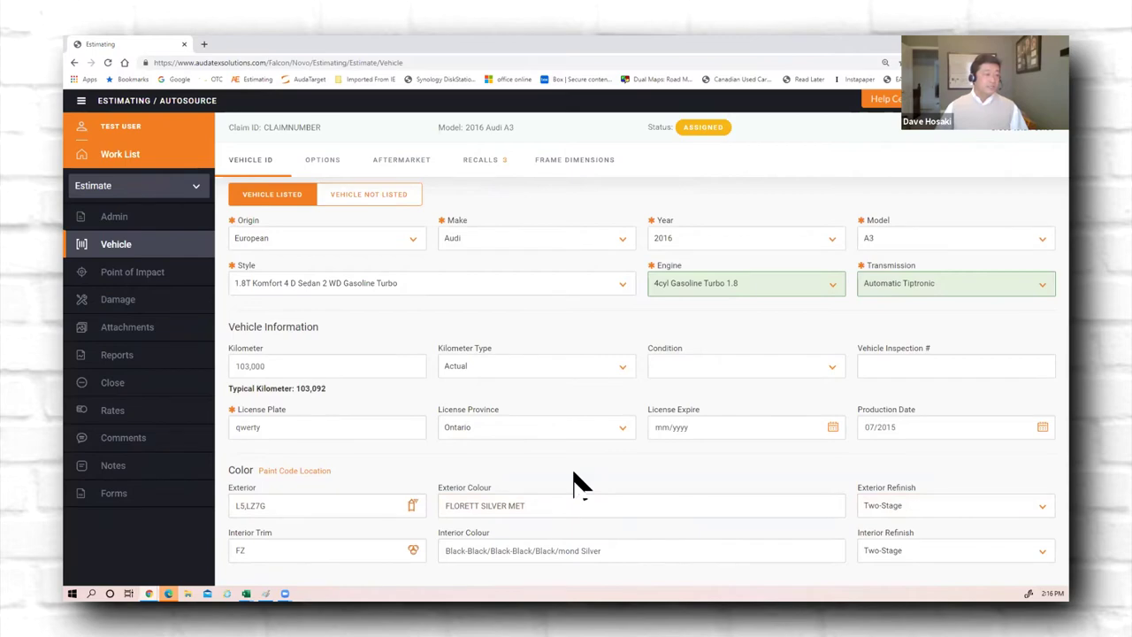
scroll(575, 481, up, 2)
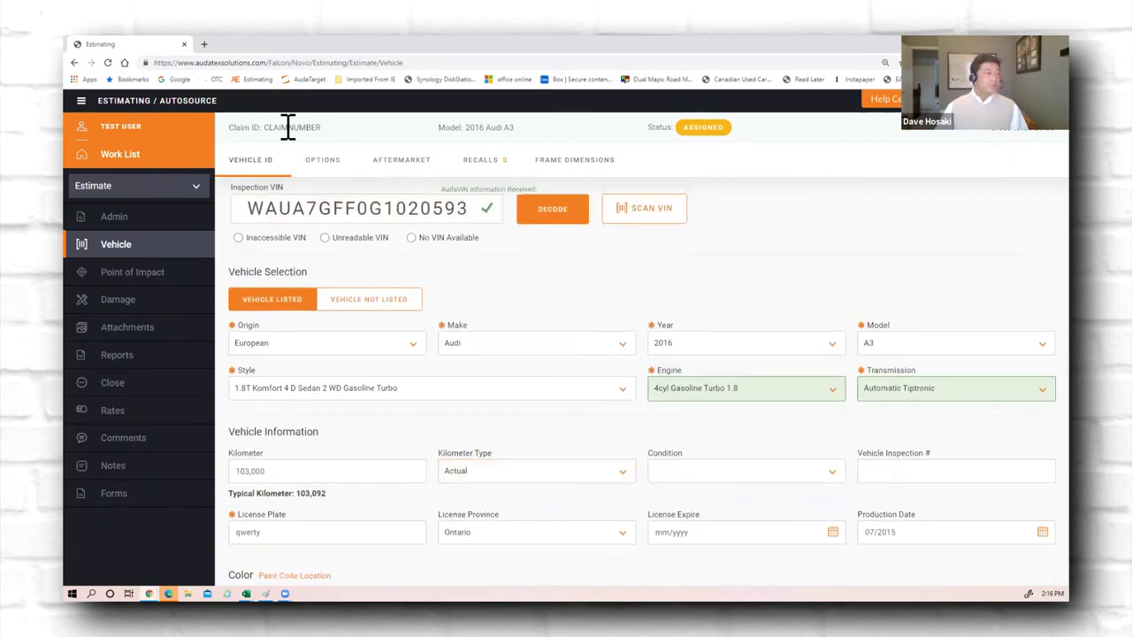
Examine the vehicle's optional equipment, and check the point of impact, alternate parts and prior damage details
click(326, 168)
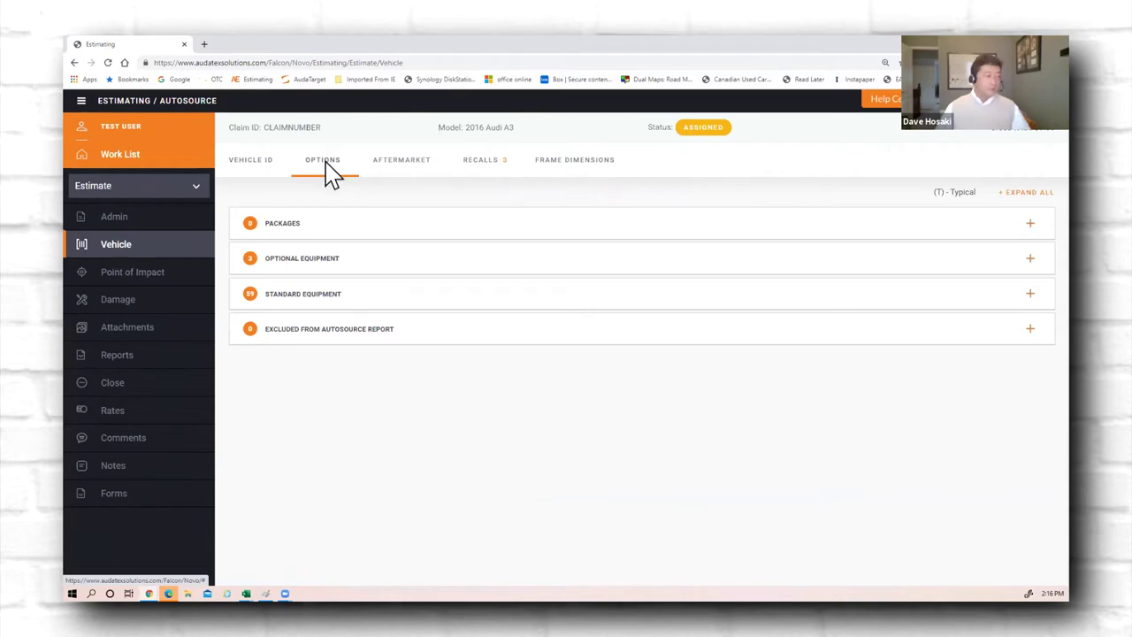
click(677, 331)
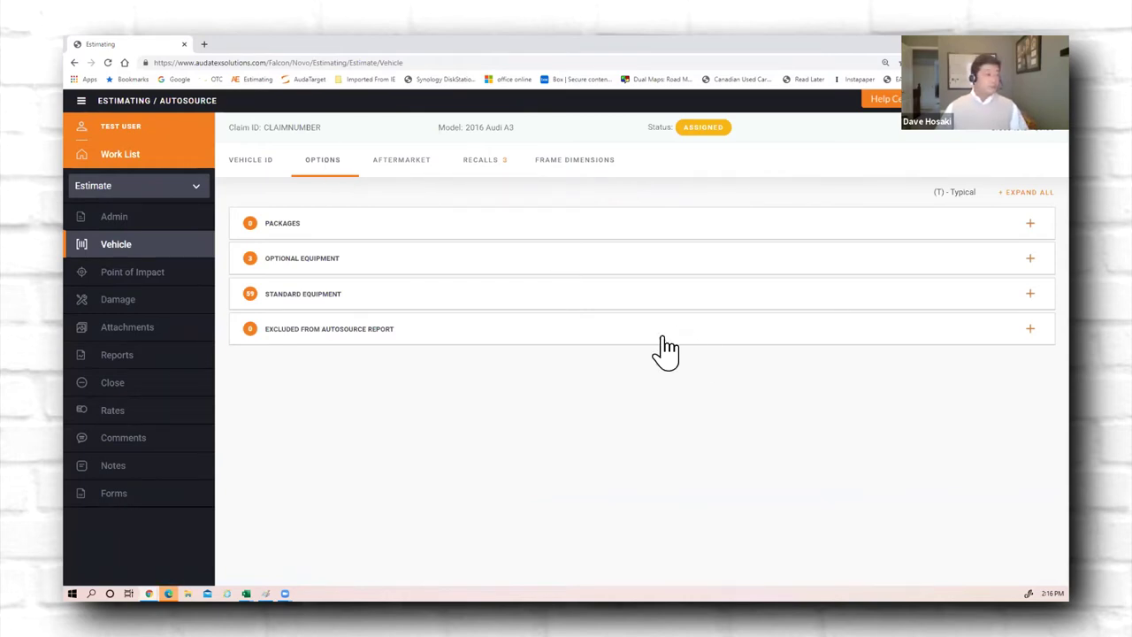
click(1029, 260)
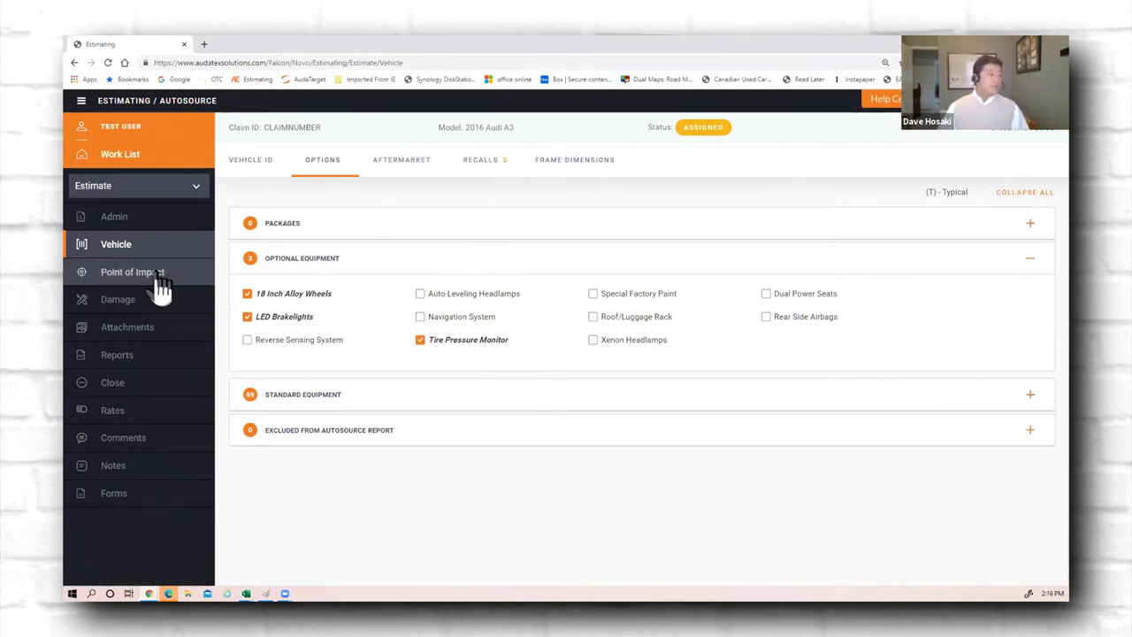
click(126, 274)
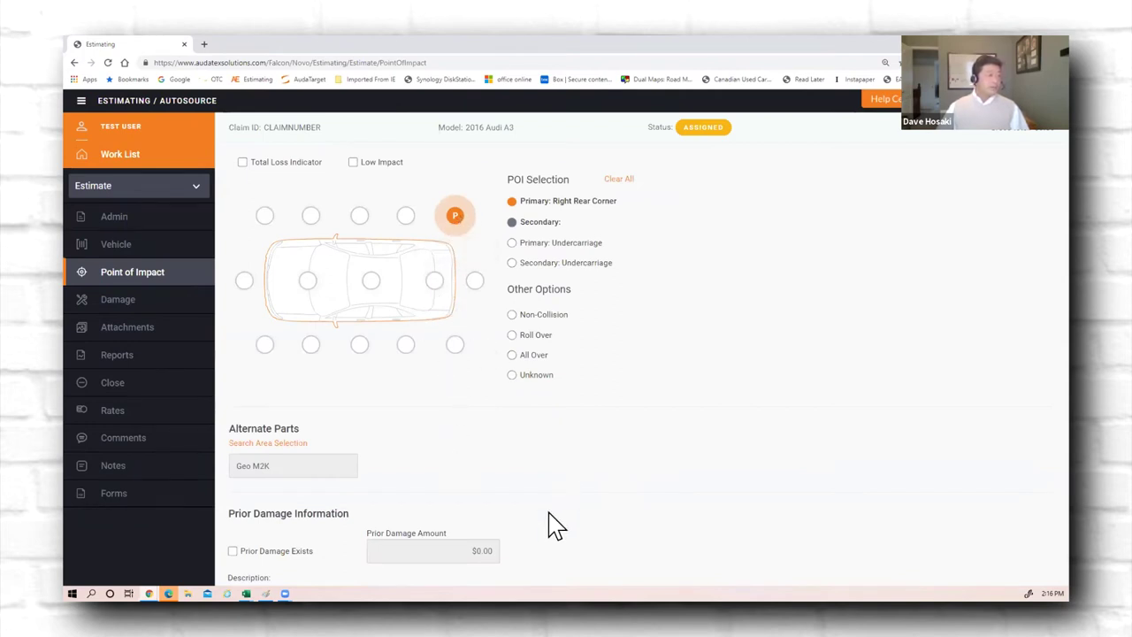
scroll(380, 460, down, 2)
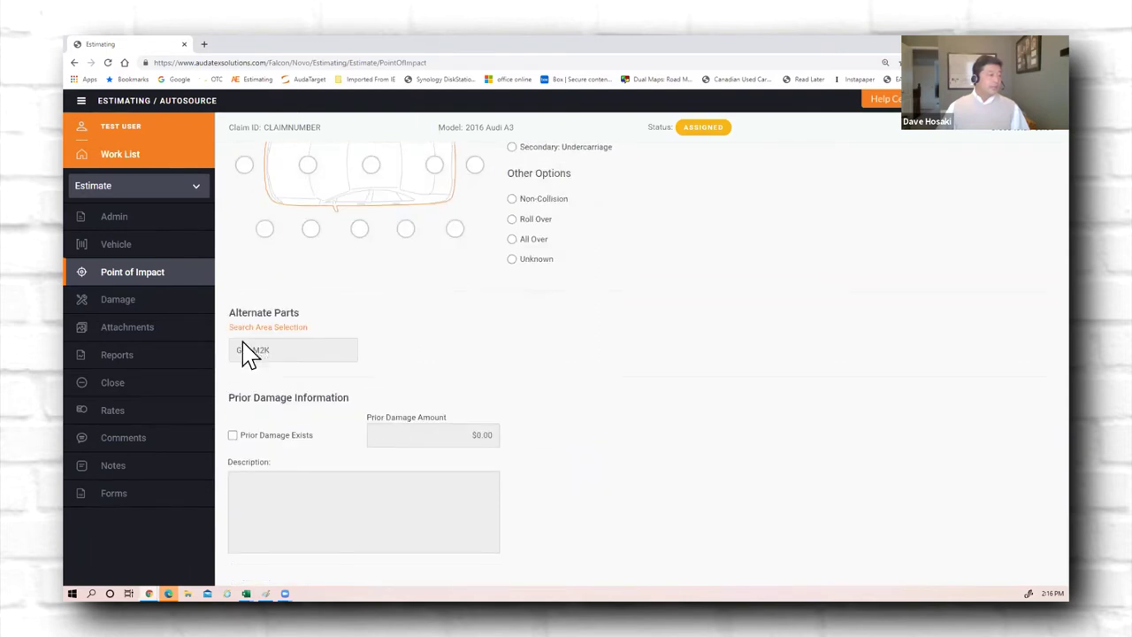
Add the recycled rear bumper assembly as a like kind and quality part at $500.00 with a +25.00% adjustment, including refinish of the bumper cover
click(124, 300)
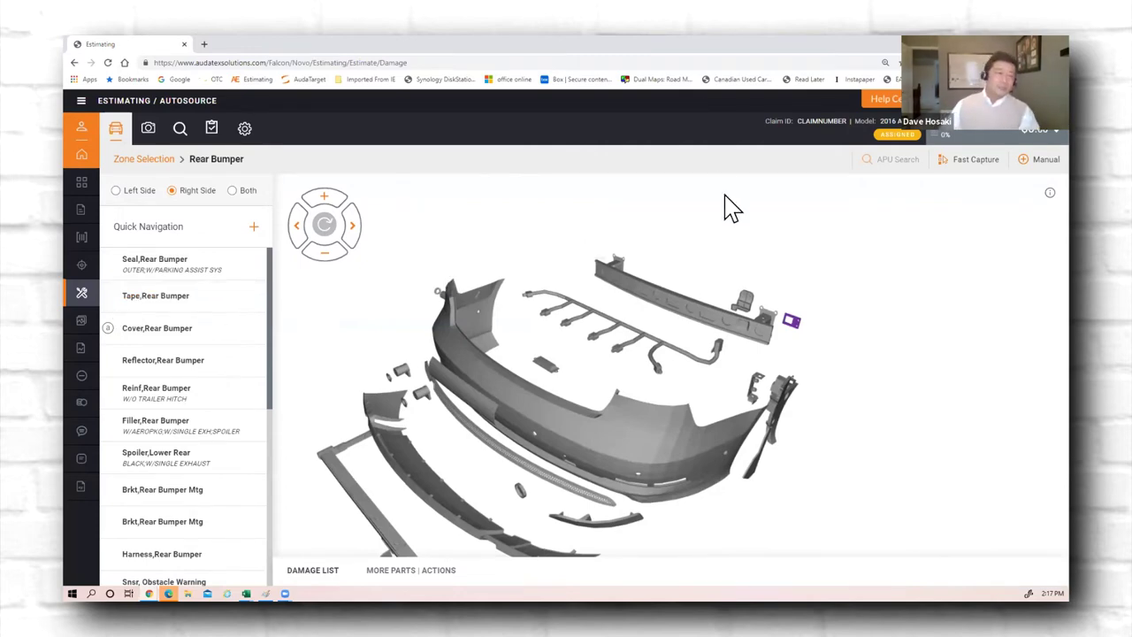
click(648, 421)
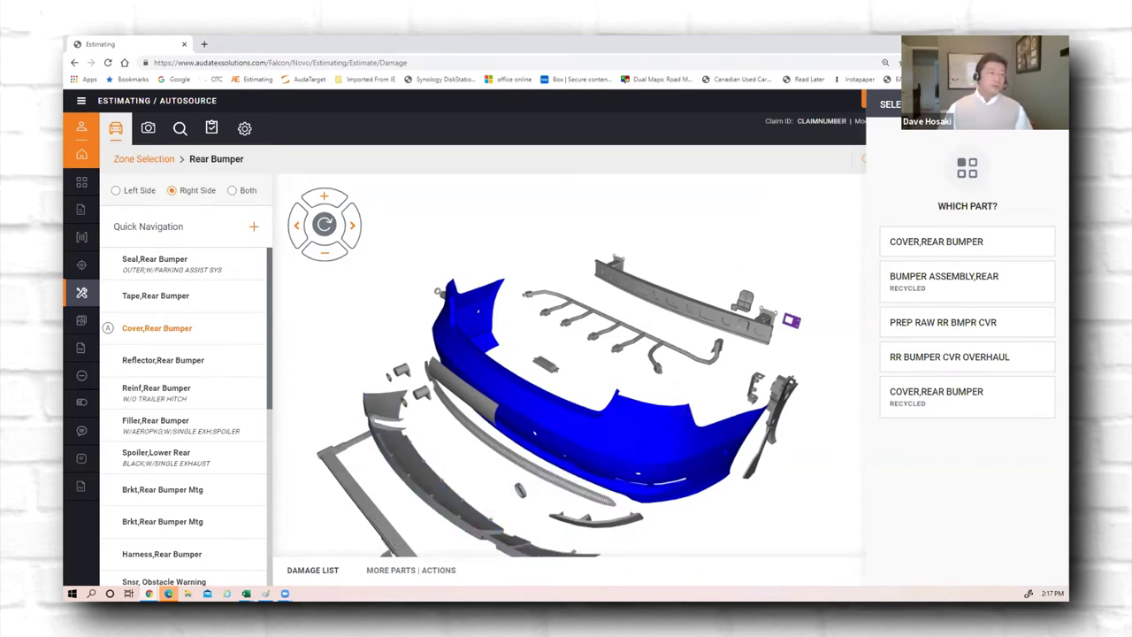
click(940, 281)
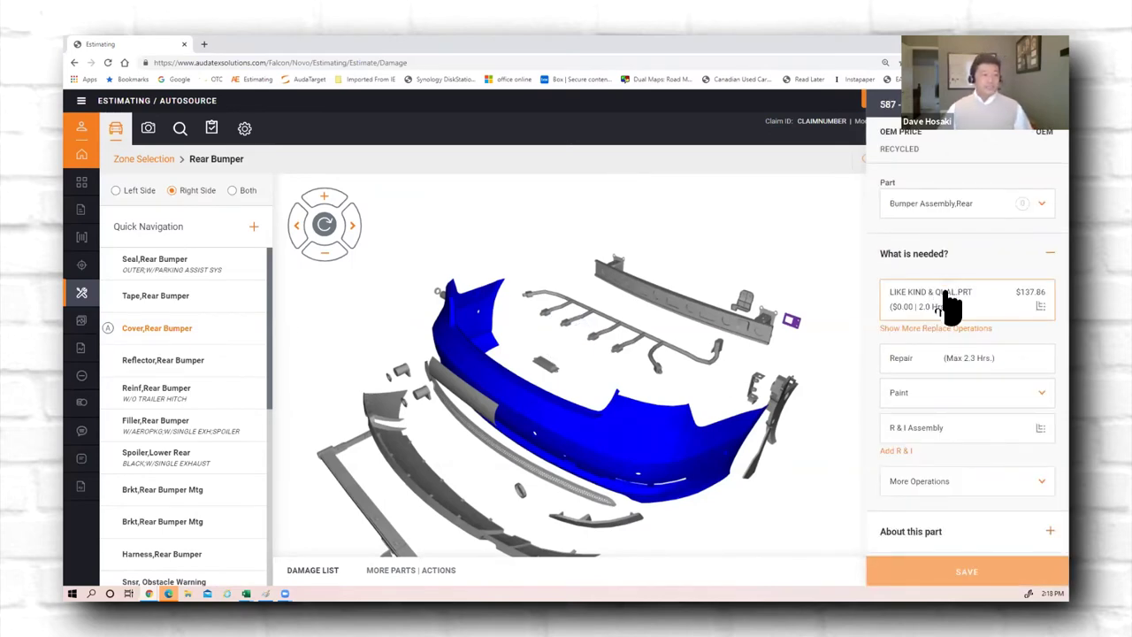
click(951, 305)
text(500.00)
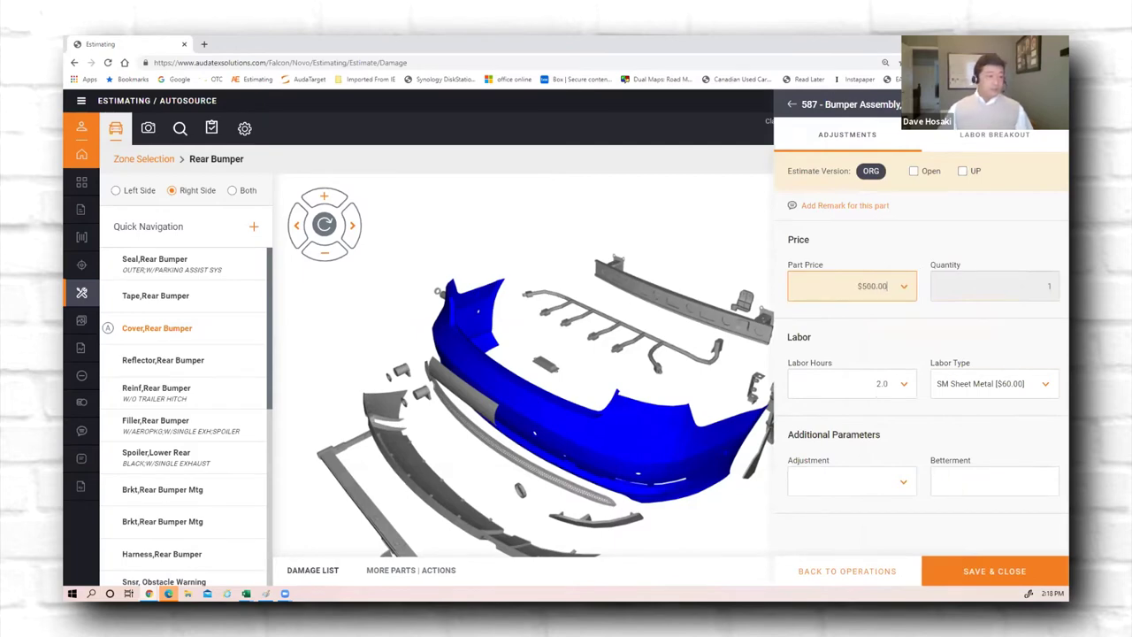
click(859, 482)
text(50)
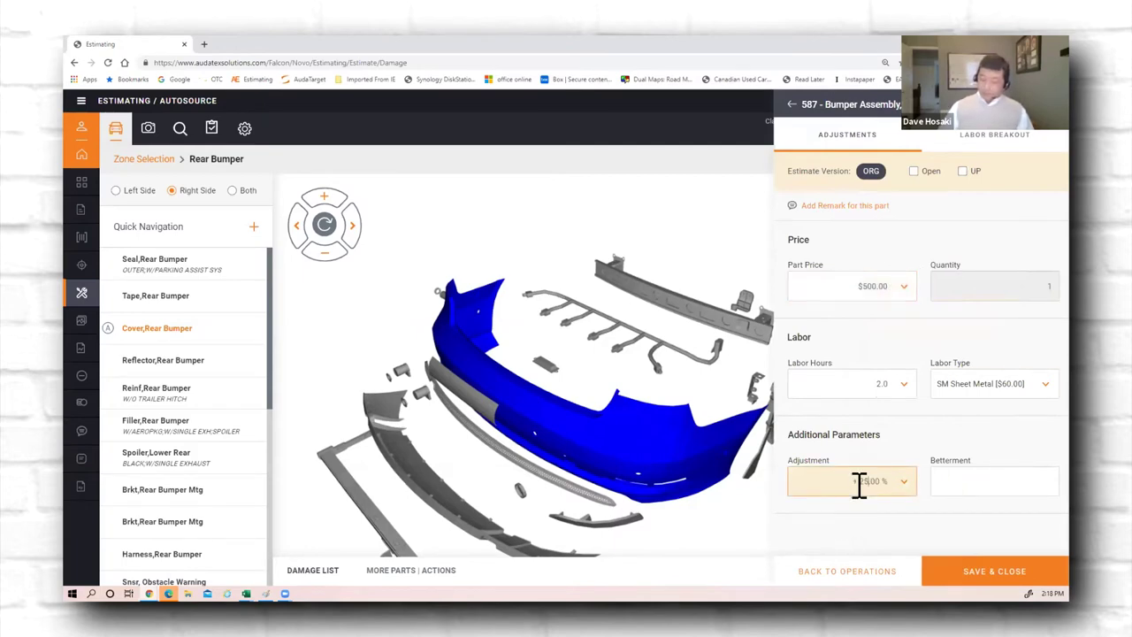
key(Return)
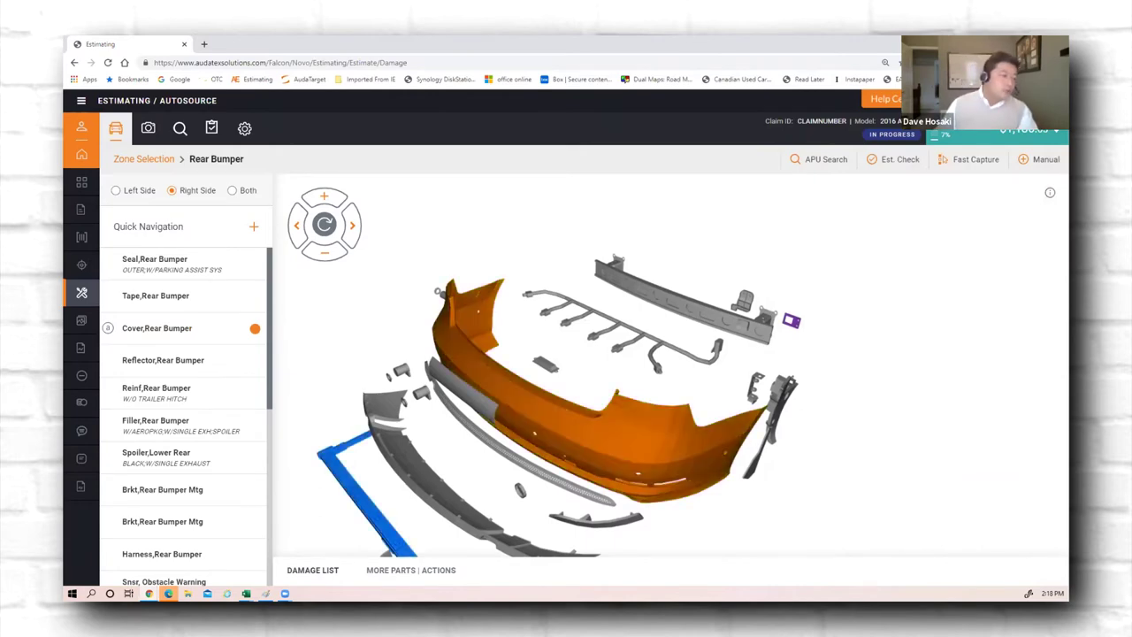
Review the rear bumper entries in the damage list and collapse the list
click(318, 569)
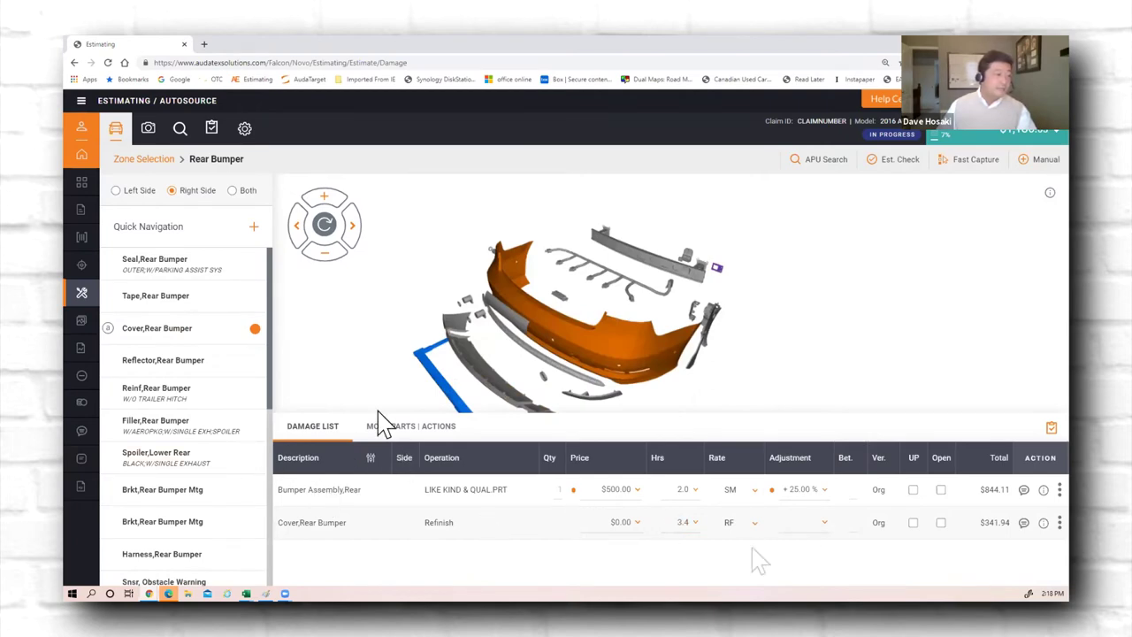
click(309, 429)
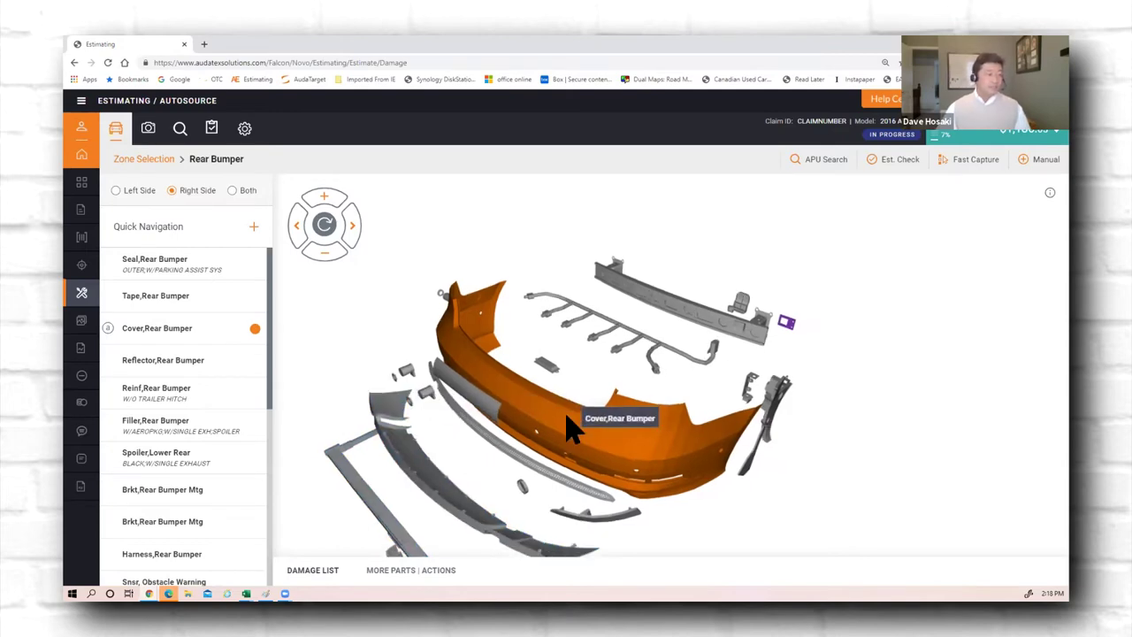
Add a Refinish operation for the right-side front door shell in the Front Doors Exterior zone
click(254, 228)
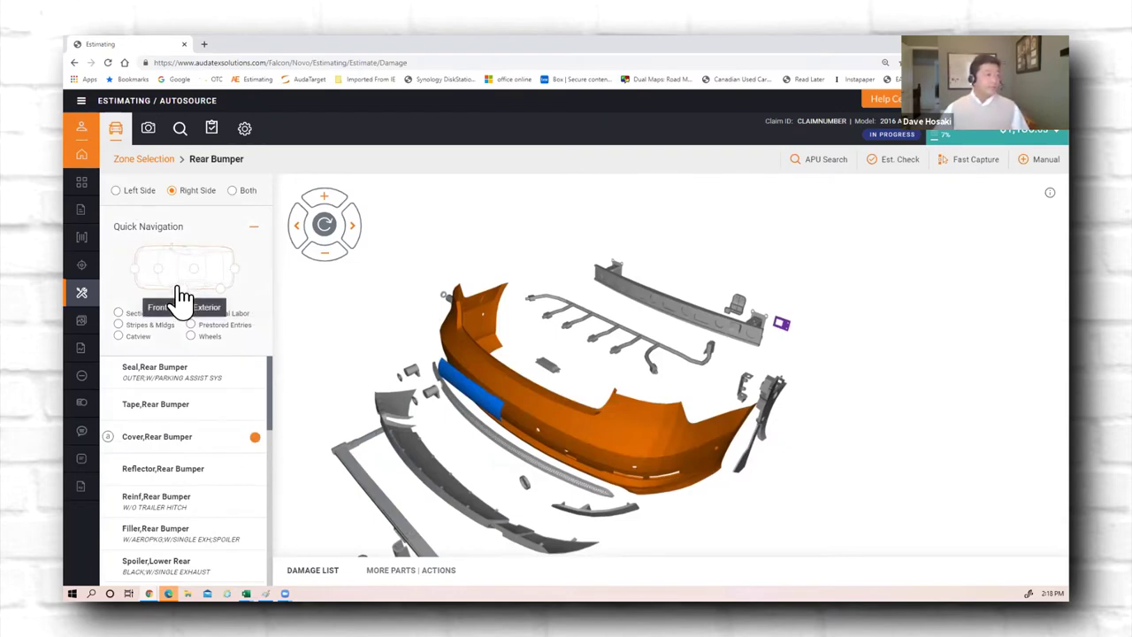
click(182, 290)
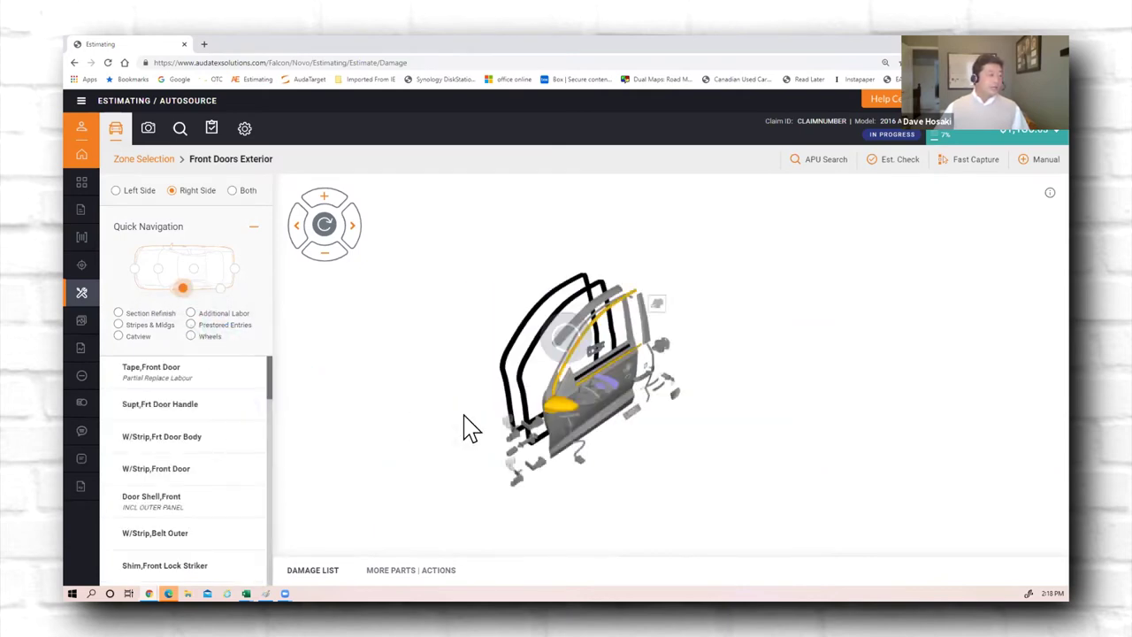
click(612, 422)
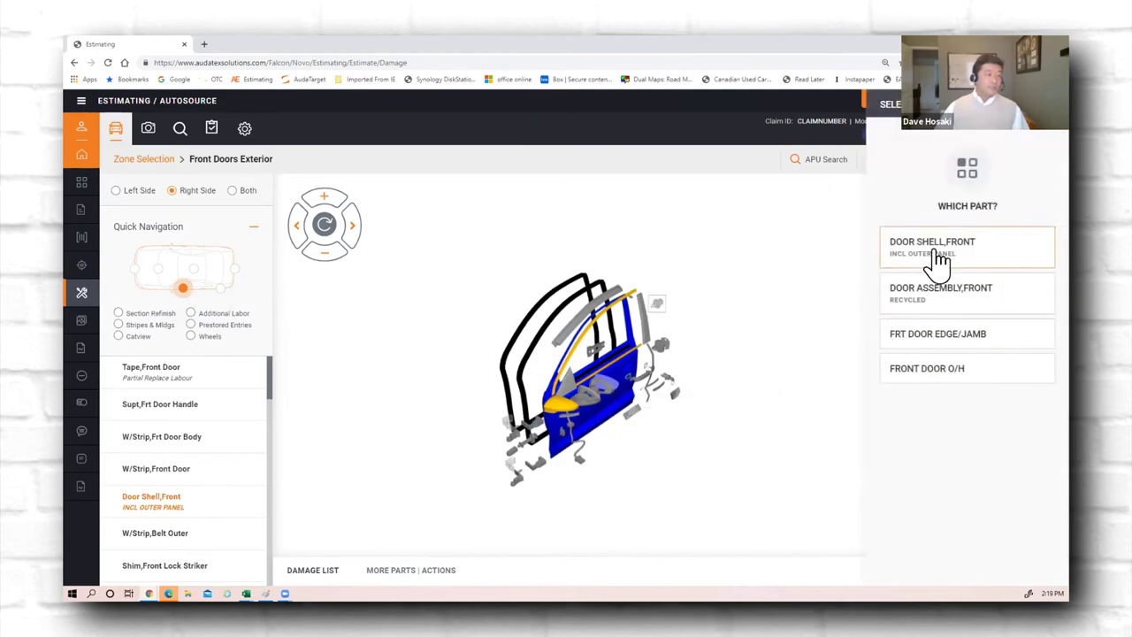
click(933, 258)
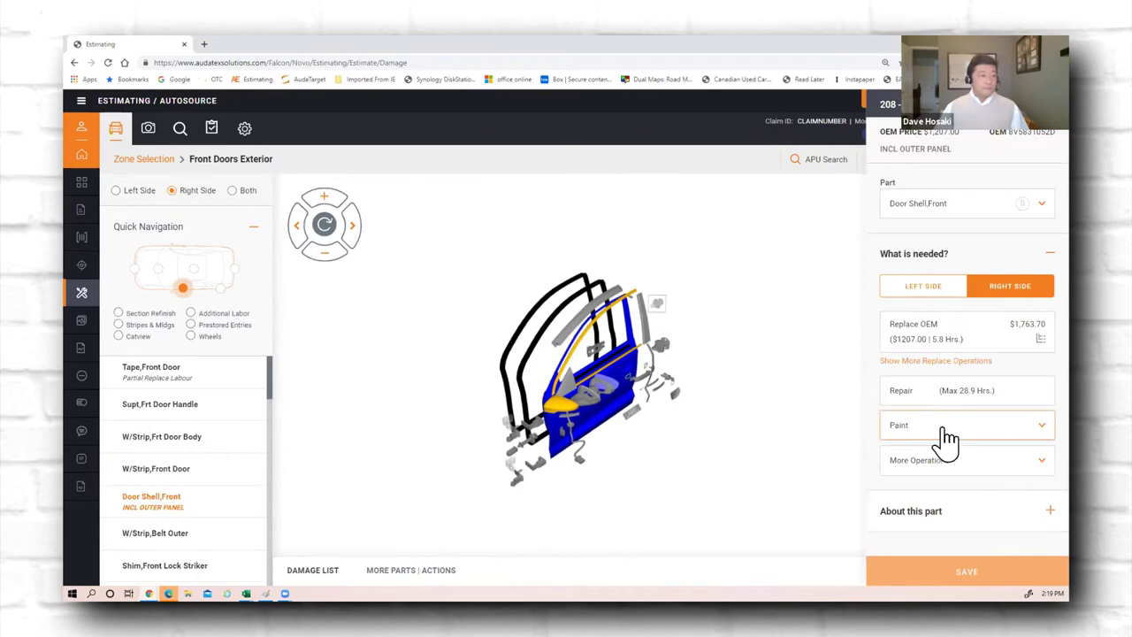
click(932, 429)
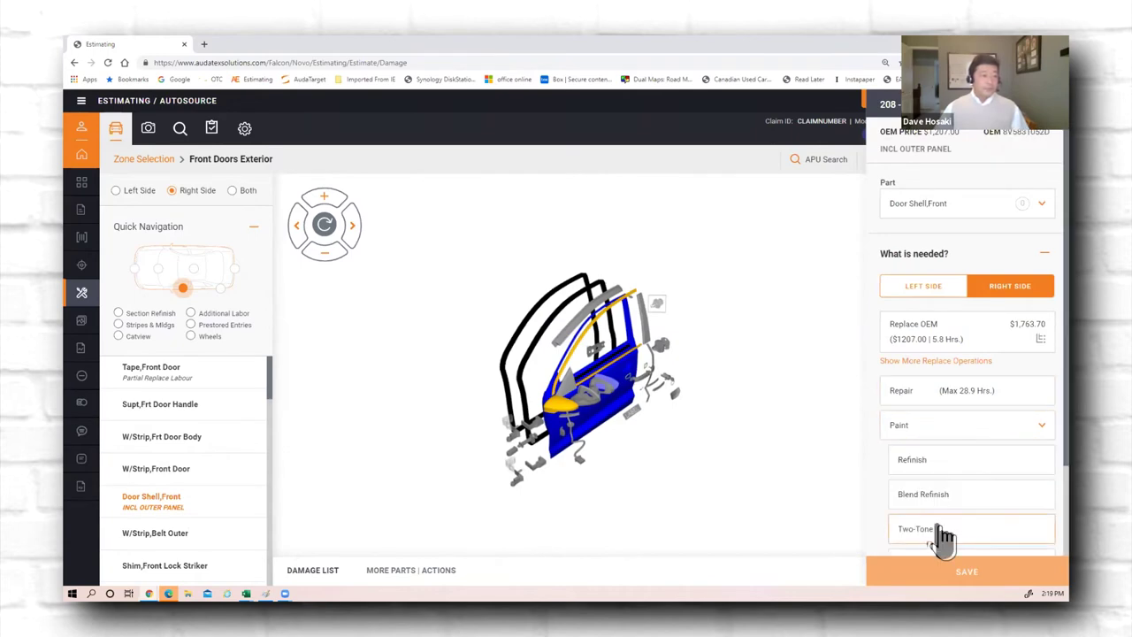
click(930, 465)
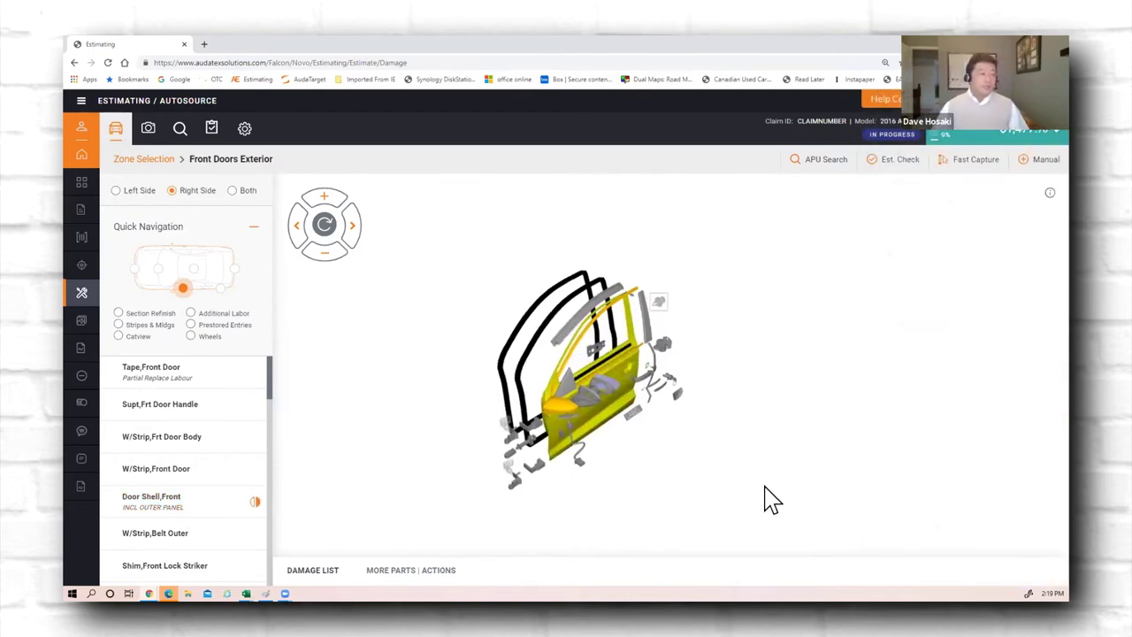
Use Fast Capture to add R & I operations for the right-side outer mirror housing, front door outer handle and front door frame applique
key(ctrl+plus)
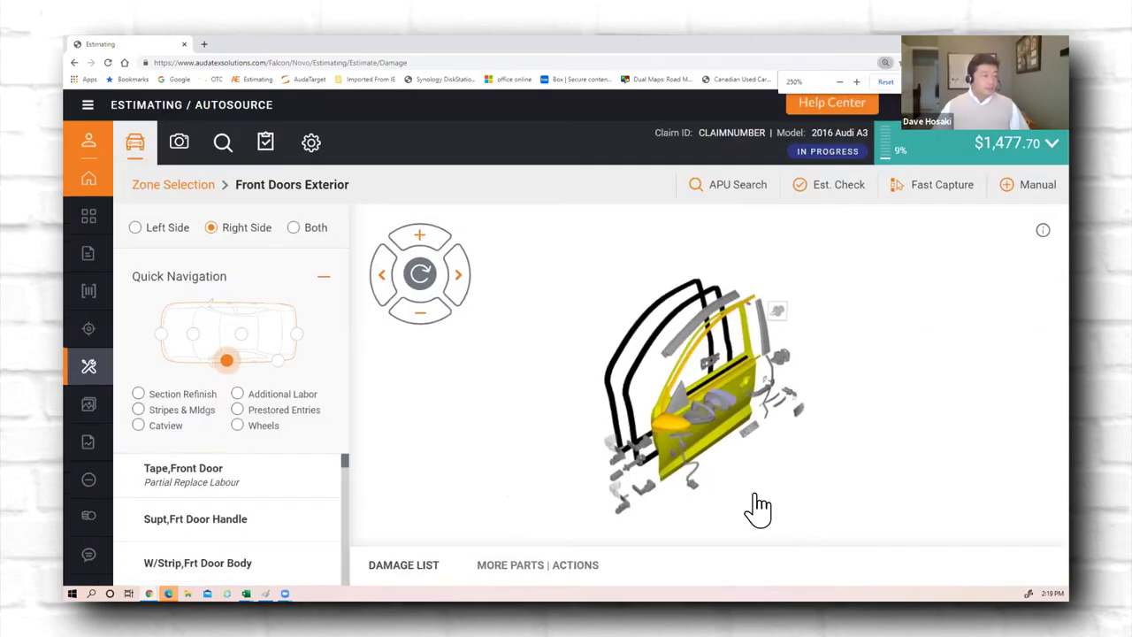
key(ctrl+plus)
key(ctrl+minus)
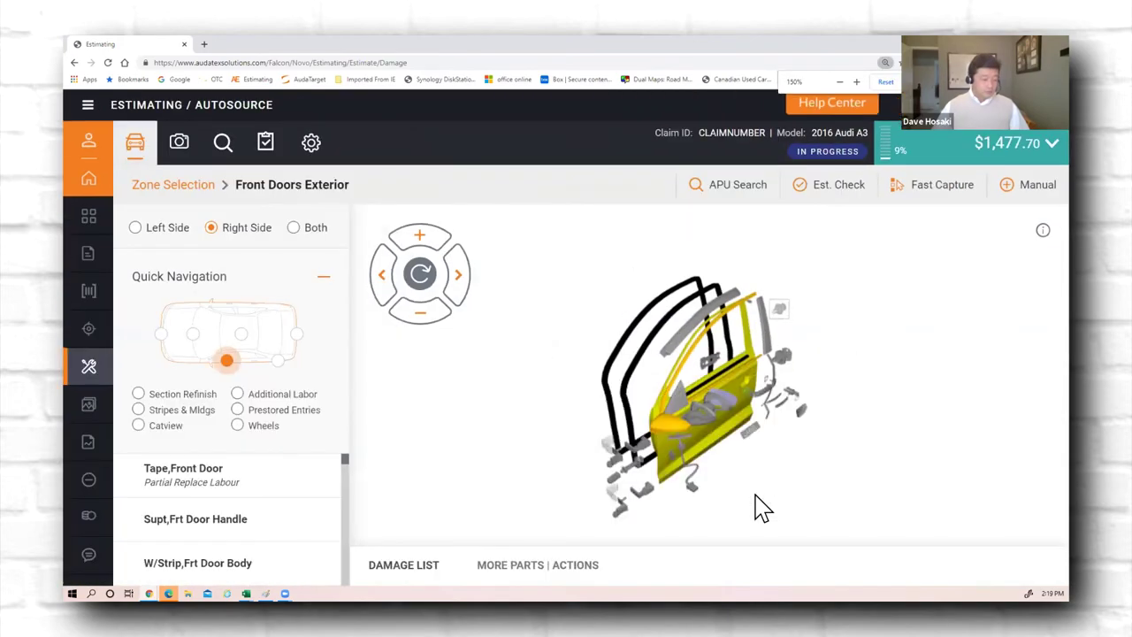
scroll(862, 494, up, 4)
drag(925, 405, 694, 322)
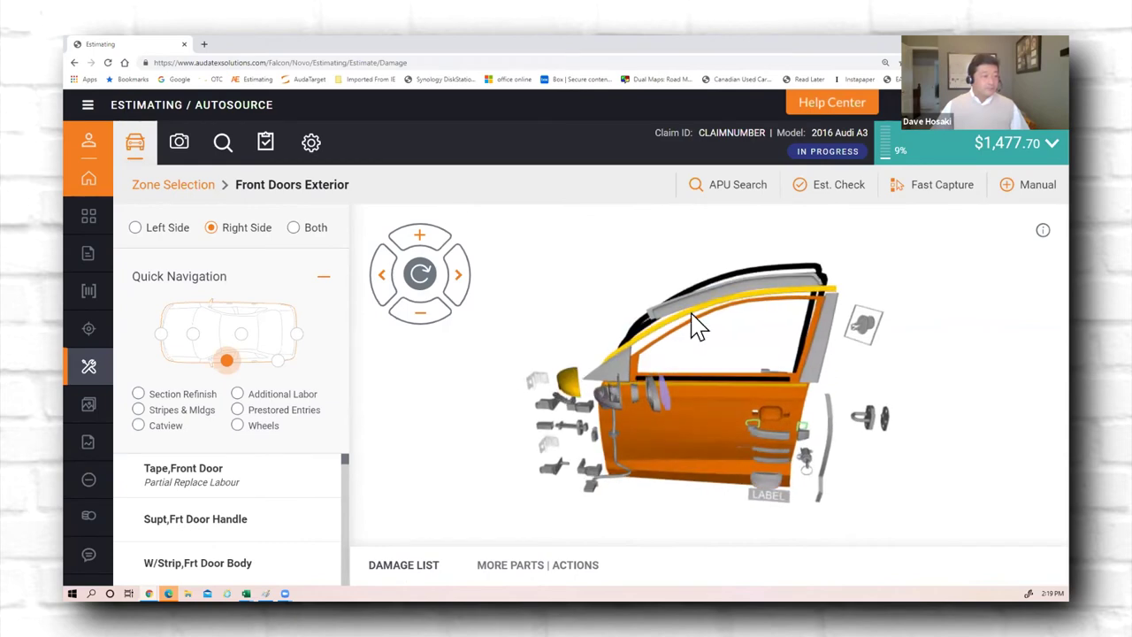
click(950, 191)
click(822, 274)
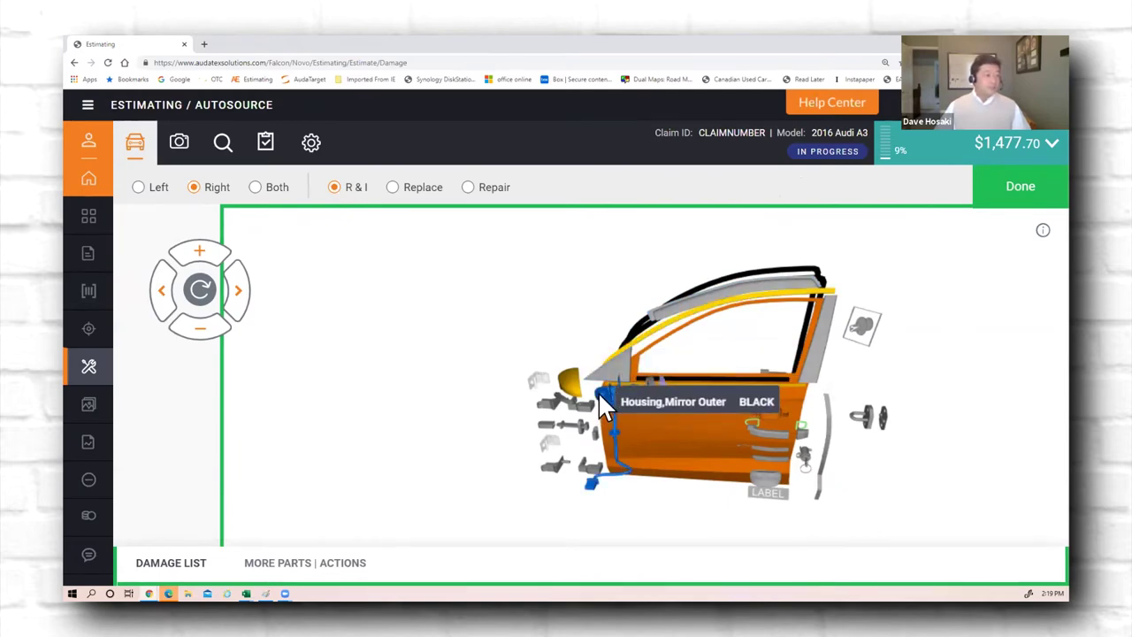
click(598, 391)
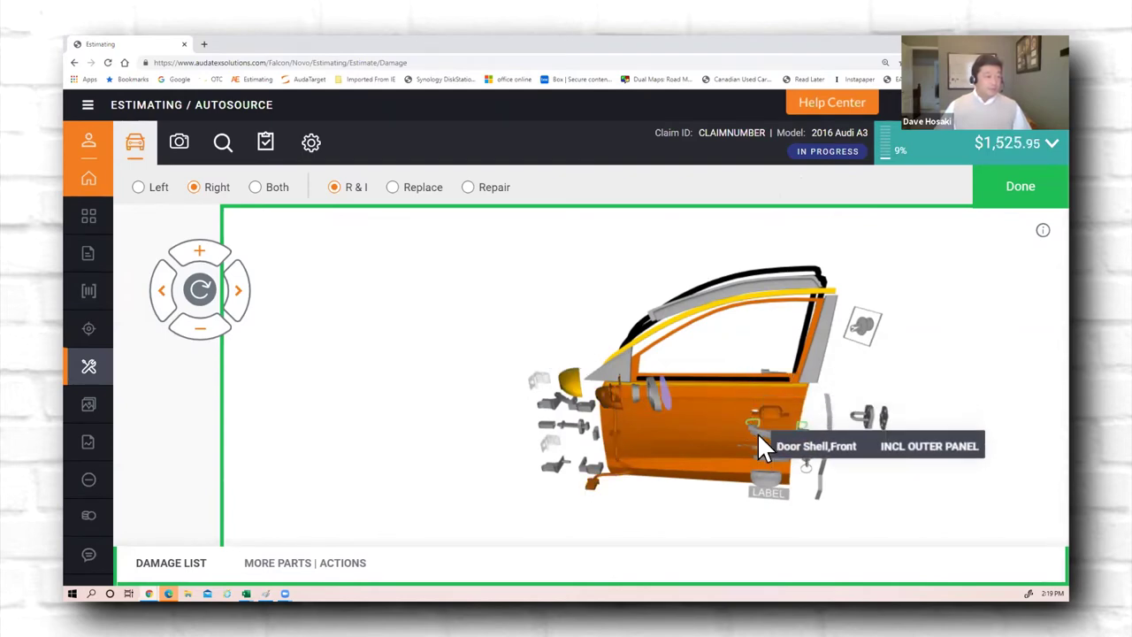
click(758, 430)
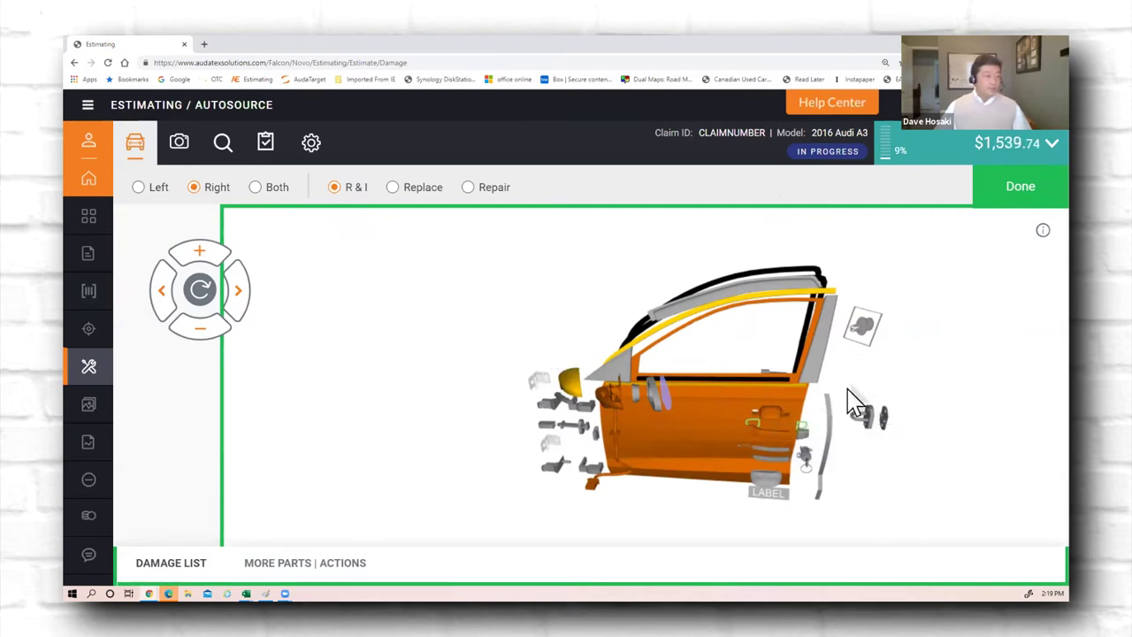
click(813, 398)
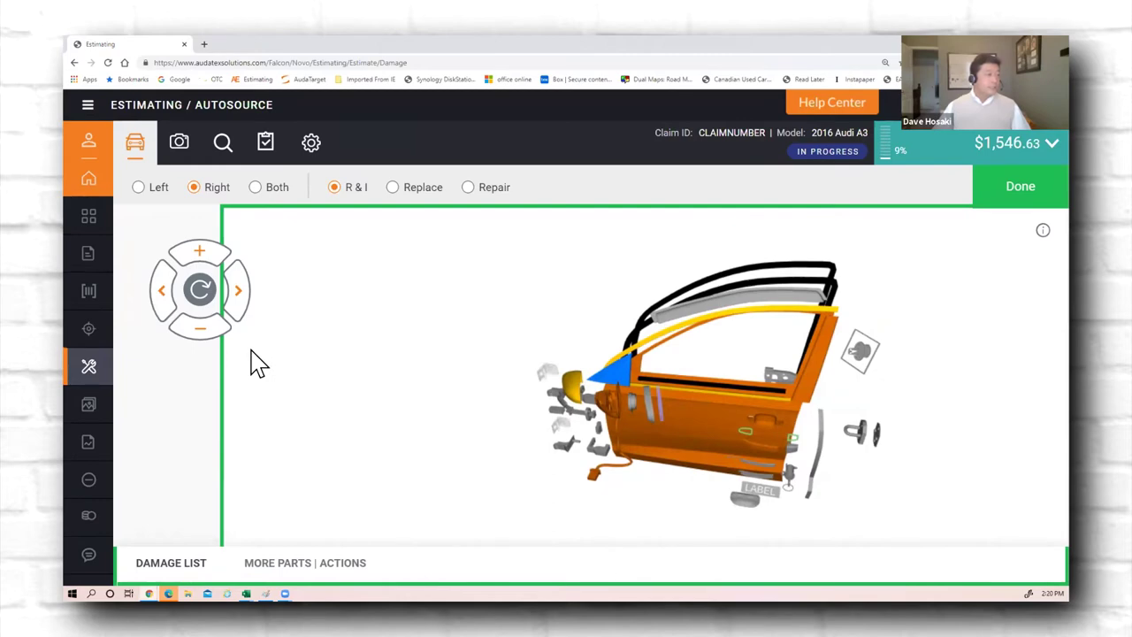
Review the captured door operations in the damage list and finish Fast Capture
click(267, 147)
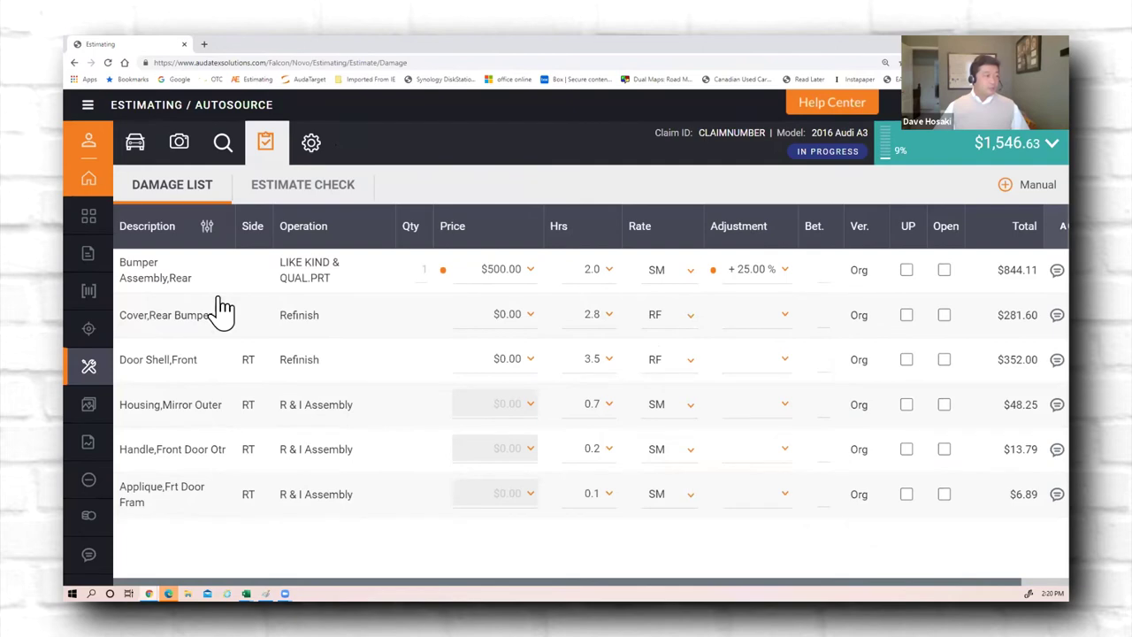
click(134, 143)
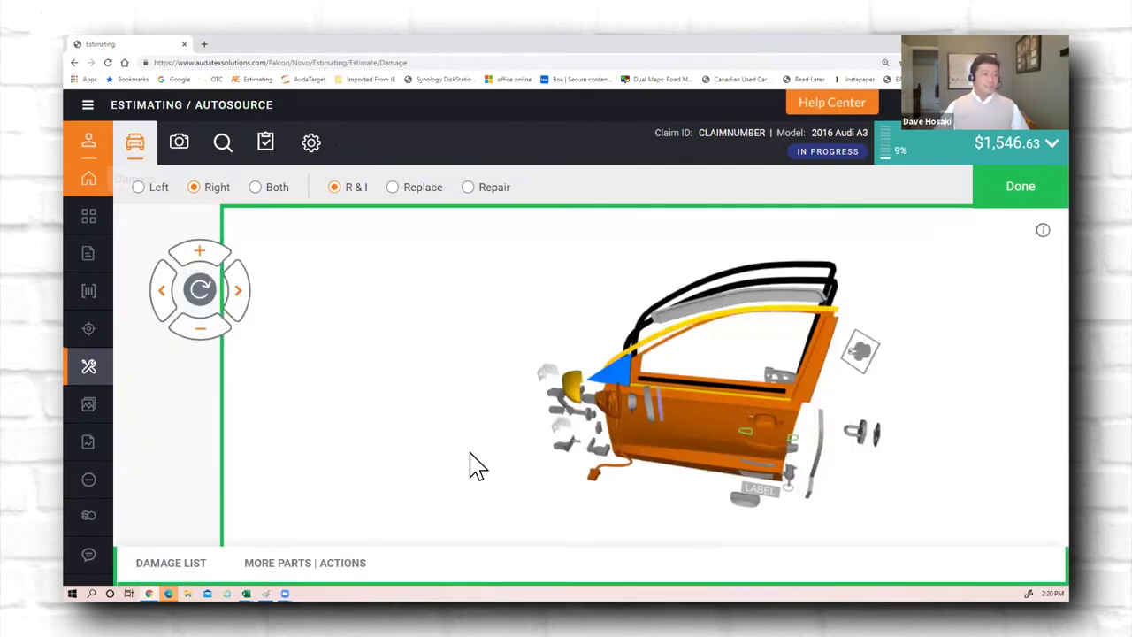
click(1030, 199)
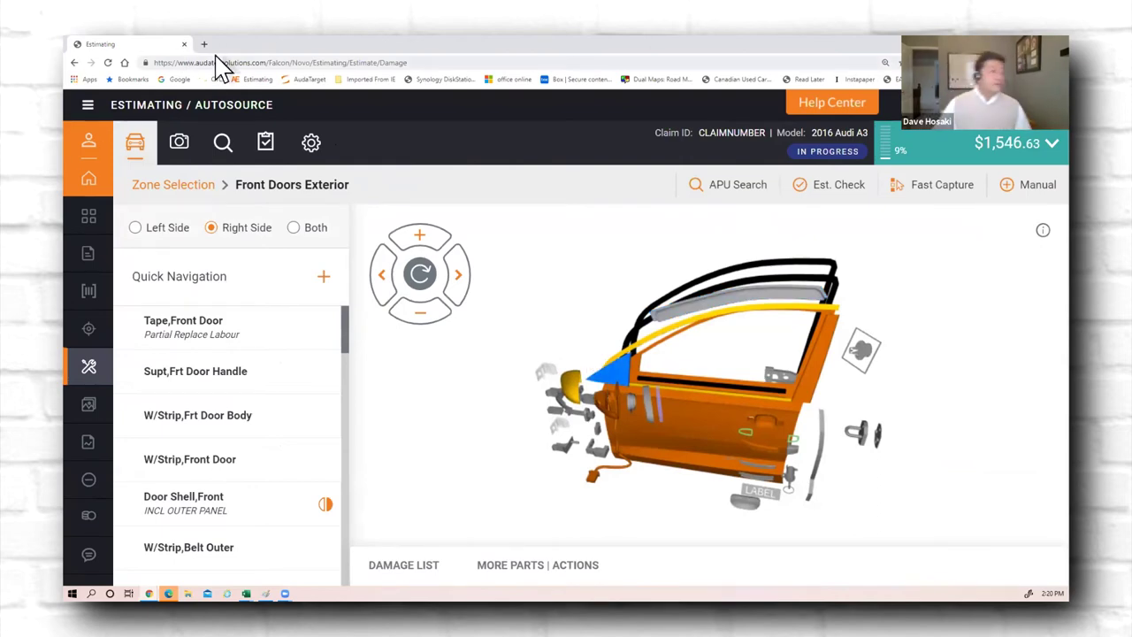
Try the parts search with description and number entries, clear it, and return to the Front Doors Exterior zone
click(222, 146)
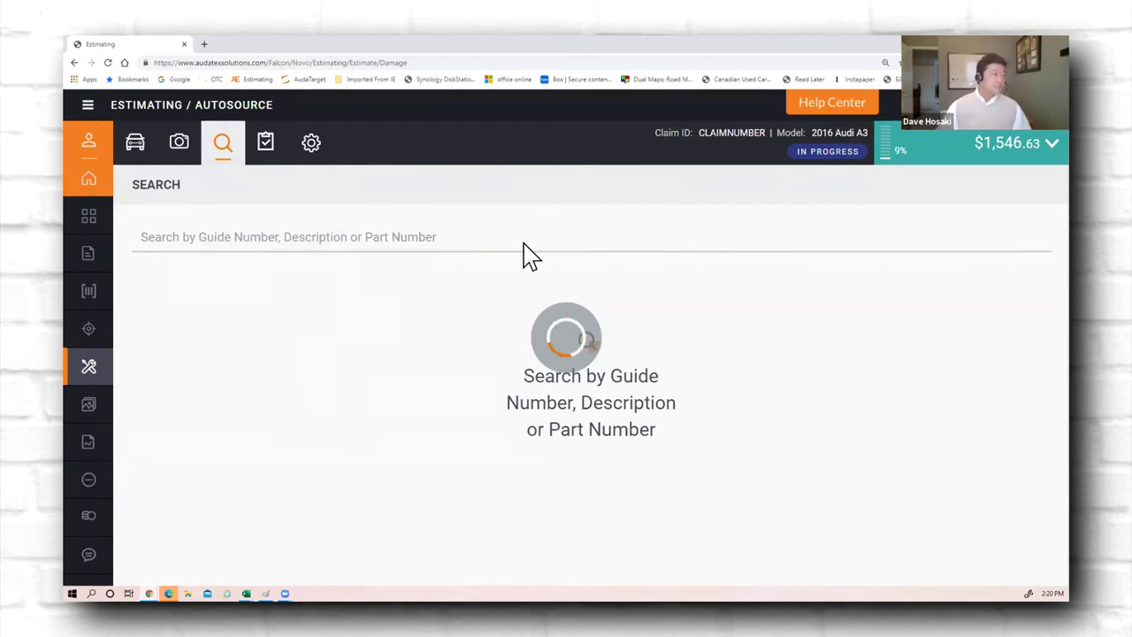
click(313, 246)
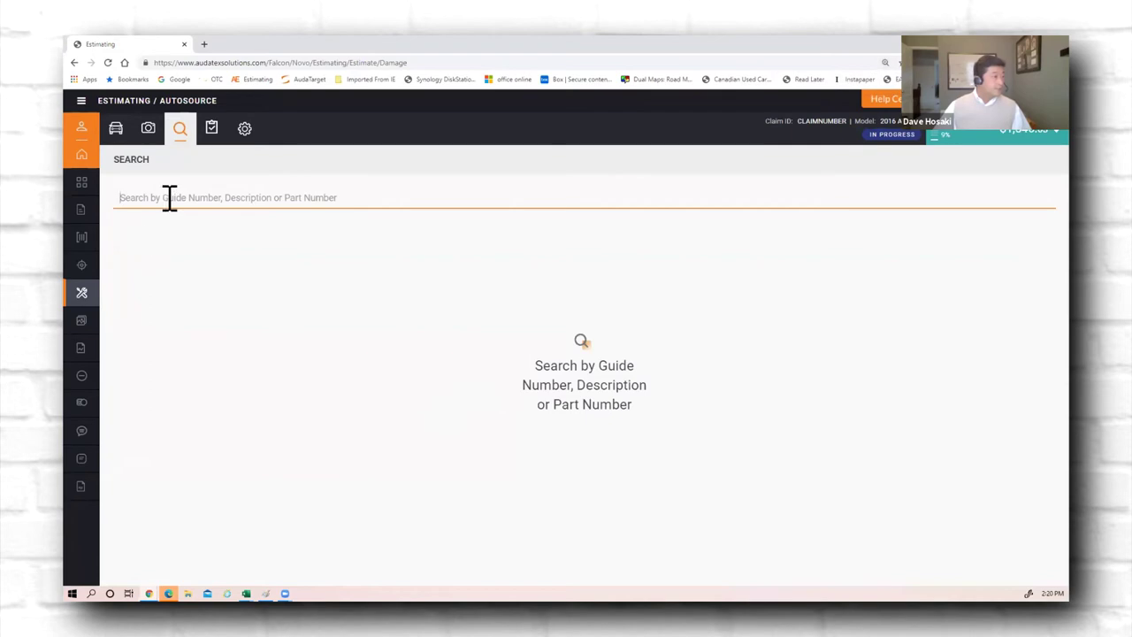
text(d)
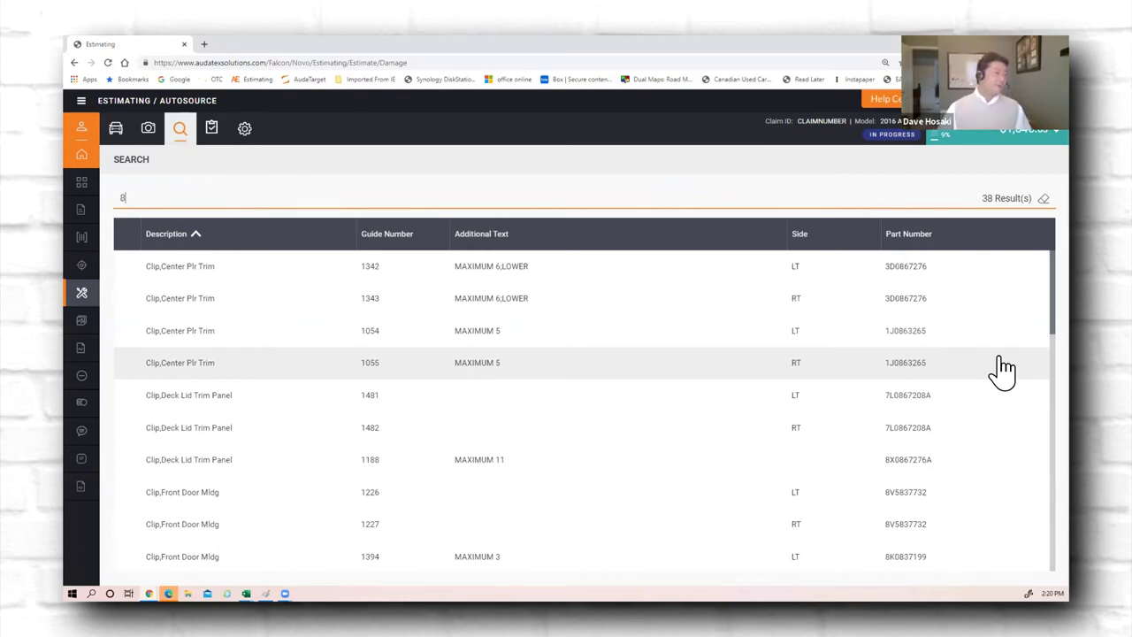
text(6)
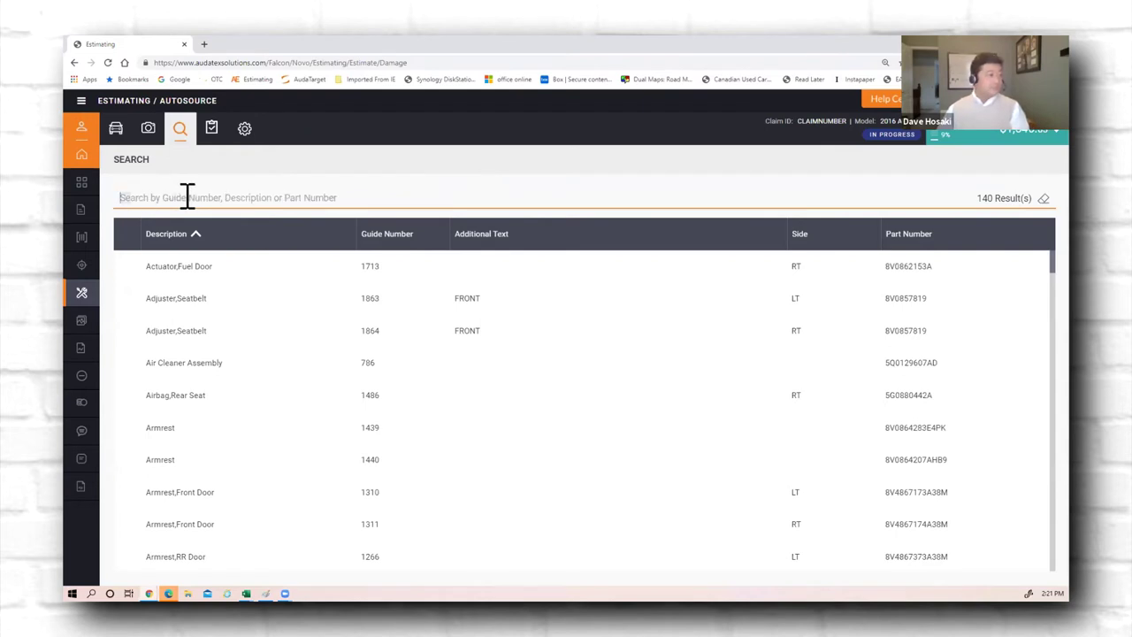
key(BackSpace)
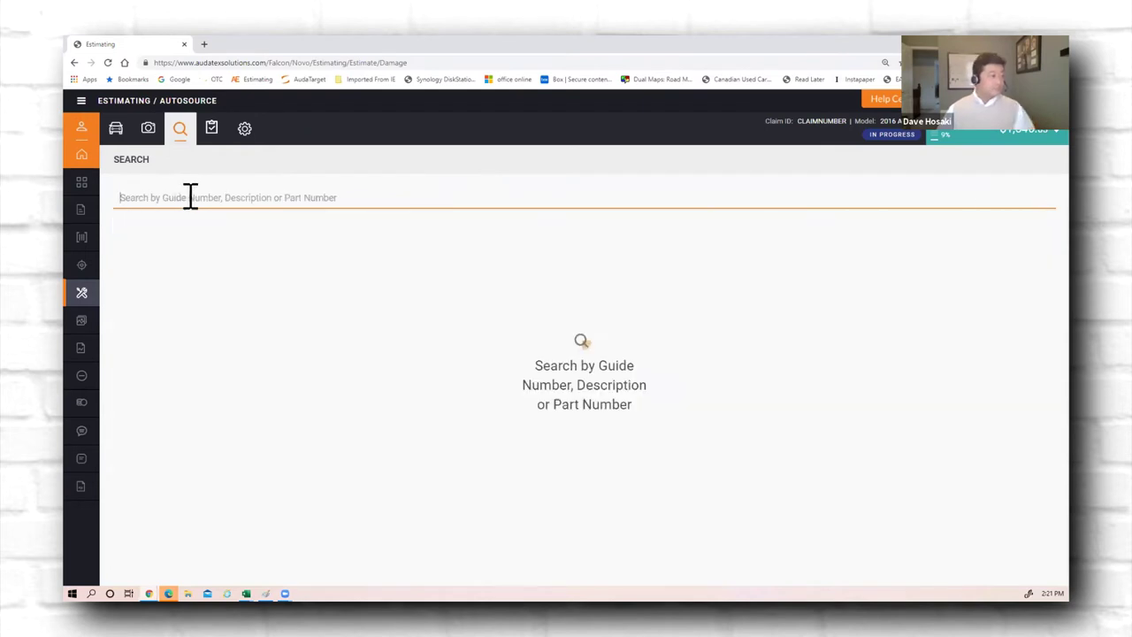
click(116, 132)
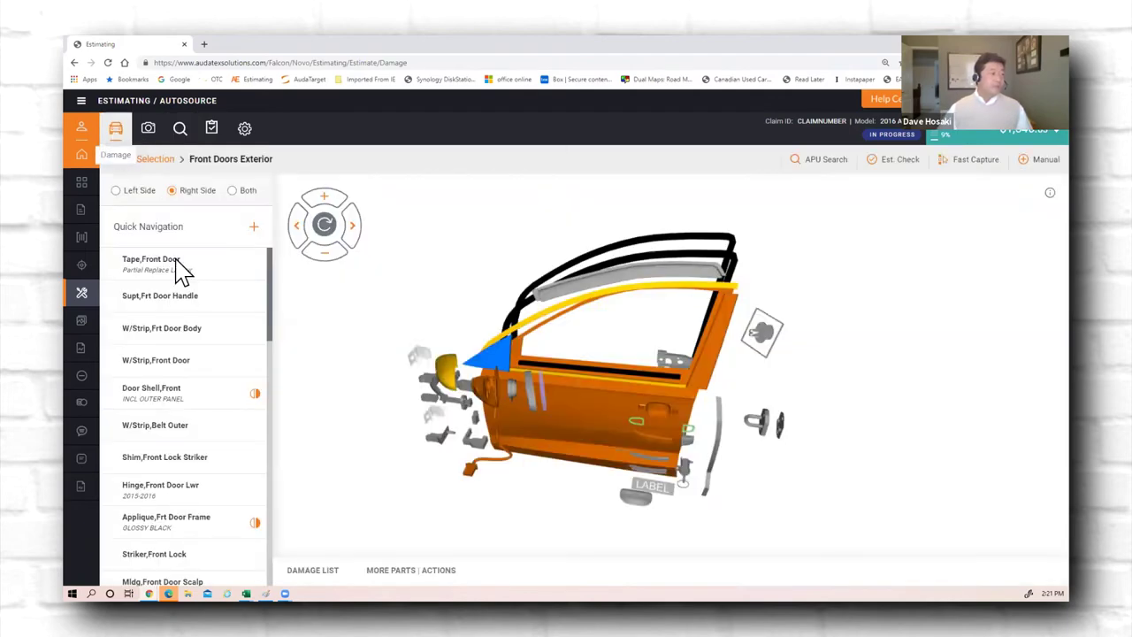
Upload the six photos 3 series AX and 3 series_1X through 3 series_5X to the claim's attachments
click(81, 322)
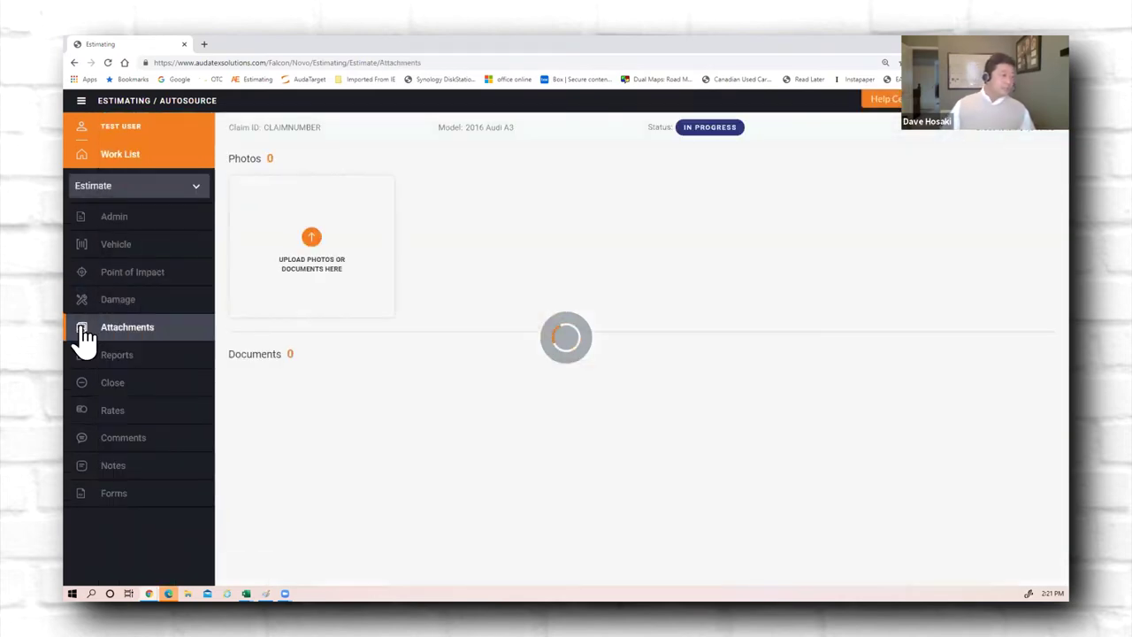
click(307, 250)
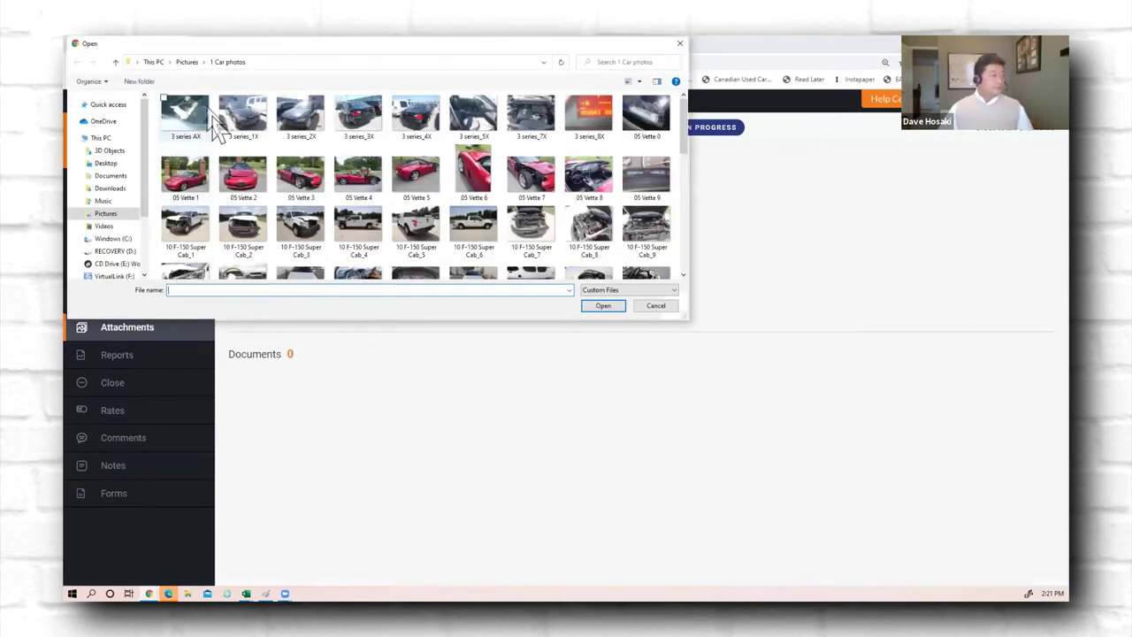
click(204, 115)
shift+click(495, 119)
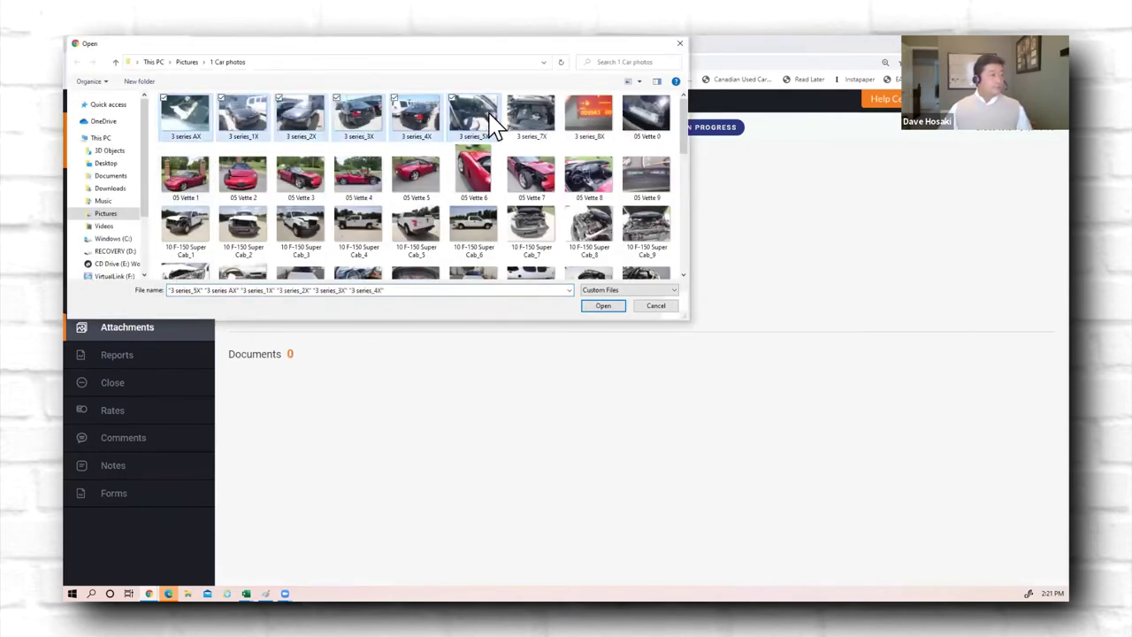
click(604, 305)
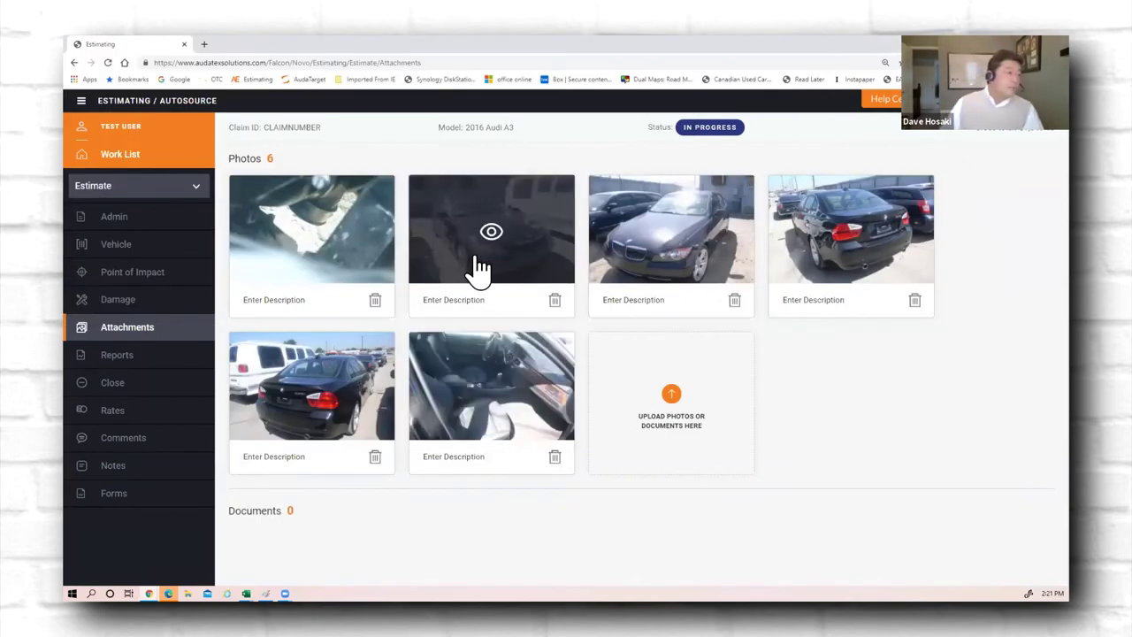
Browse the uploaded vehicle photos at full size, from the second photo to the last and back
click(424, 244)
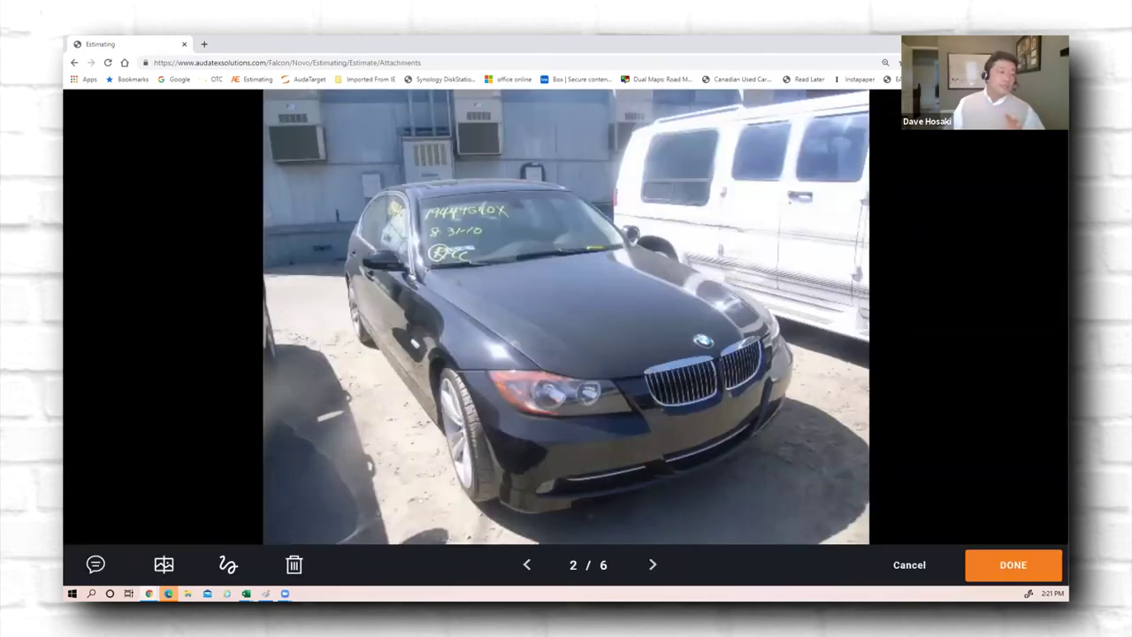
key(Right)
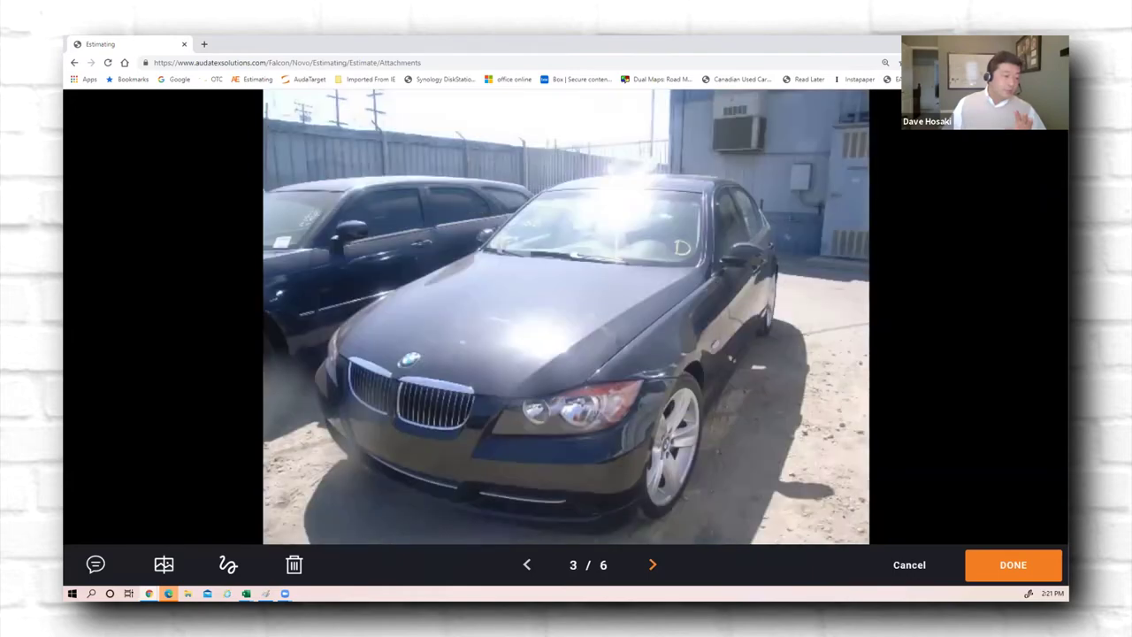
key(Right)
key(Right)
key(Right)
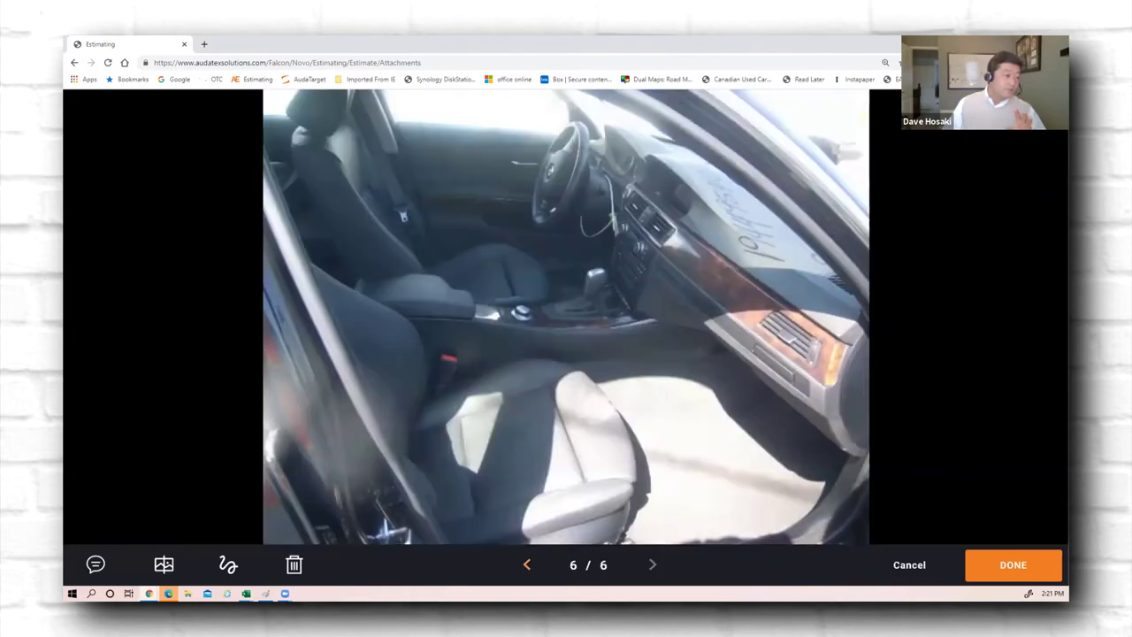
key(Left)
key(Left)
key(Left)
key(Left)
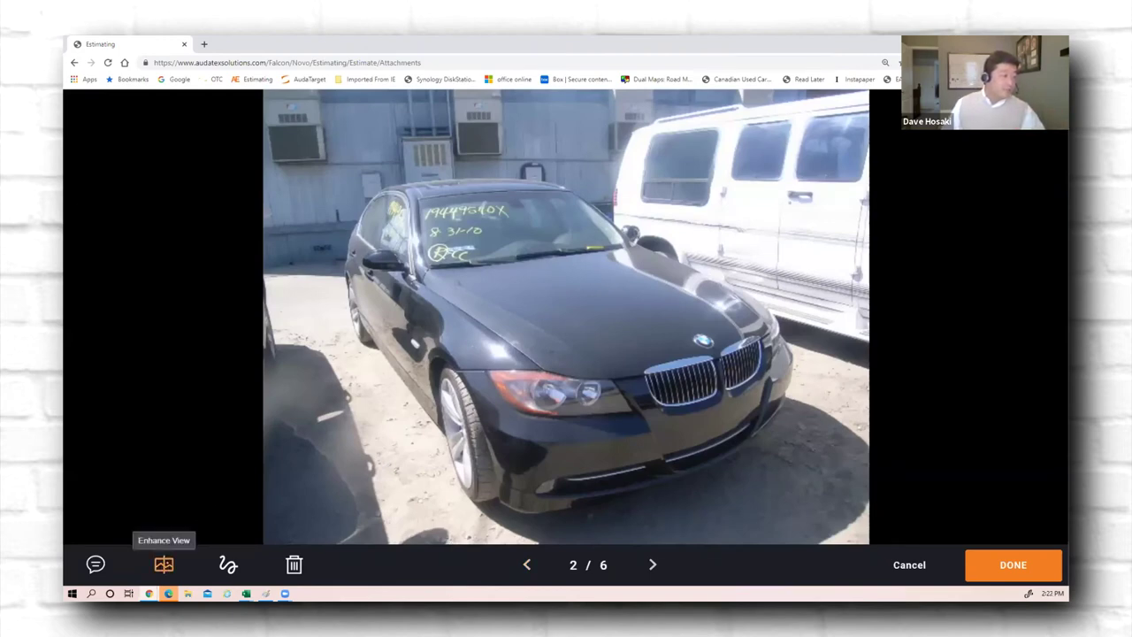
Invert the colours of the second photo in Enhance View and close the enhancement tools
click(164, 564)
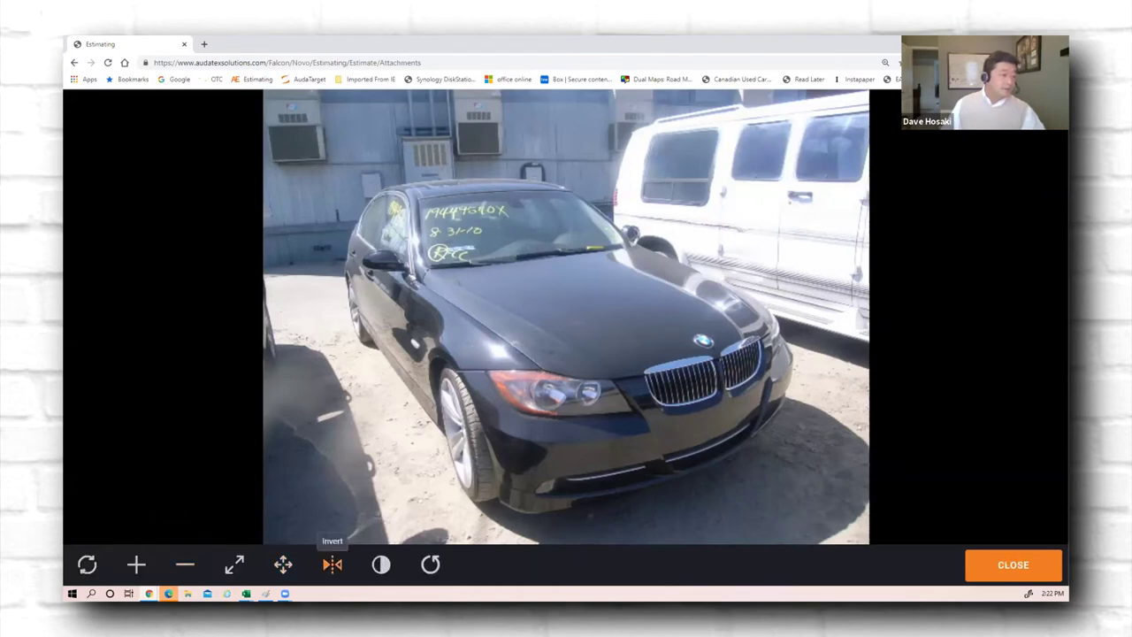
click(332, 564)
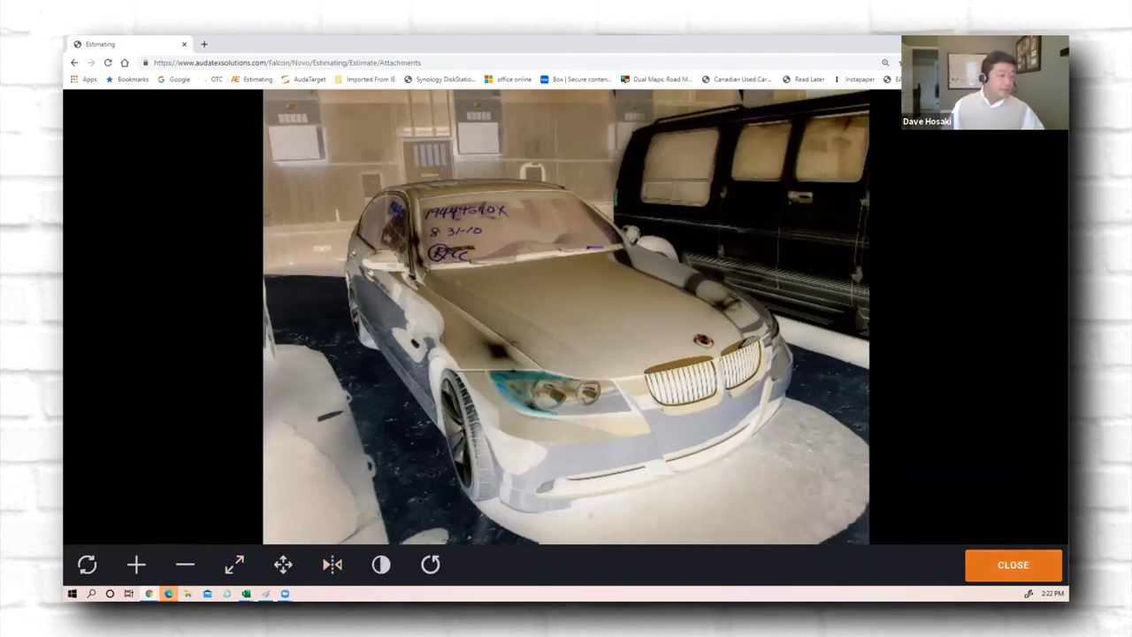
click(1012, 564)
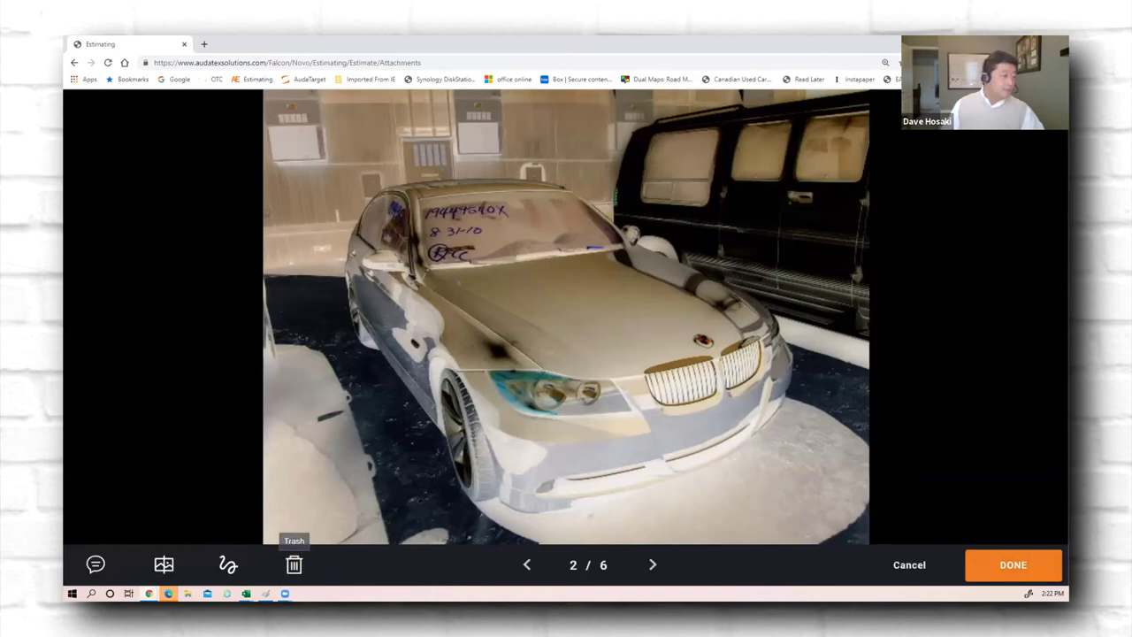
Mark the second photo with a red medium-width circle around the front fender and headlight area plus an arrow pointing to it, and save
click(228, 564)
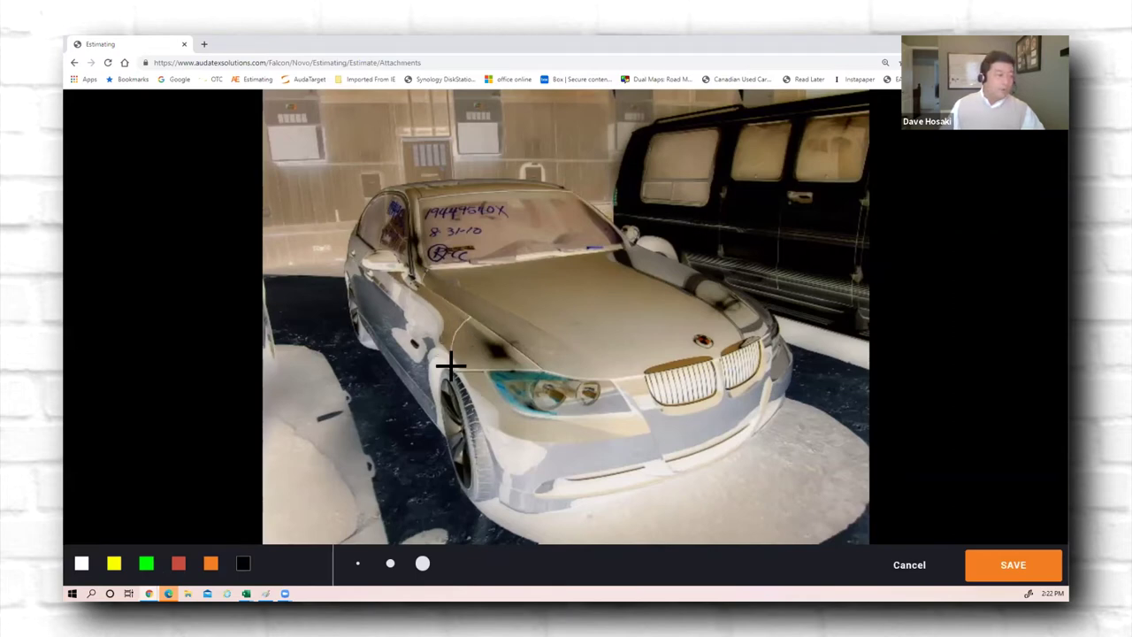
click(423, 563)
click(390, 563)
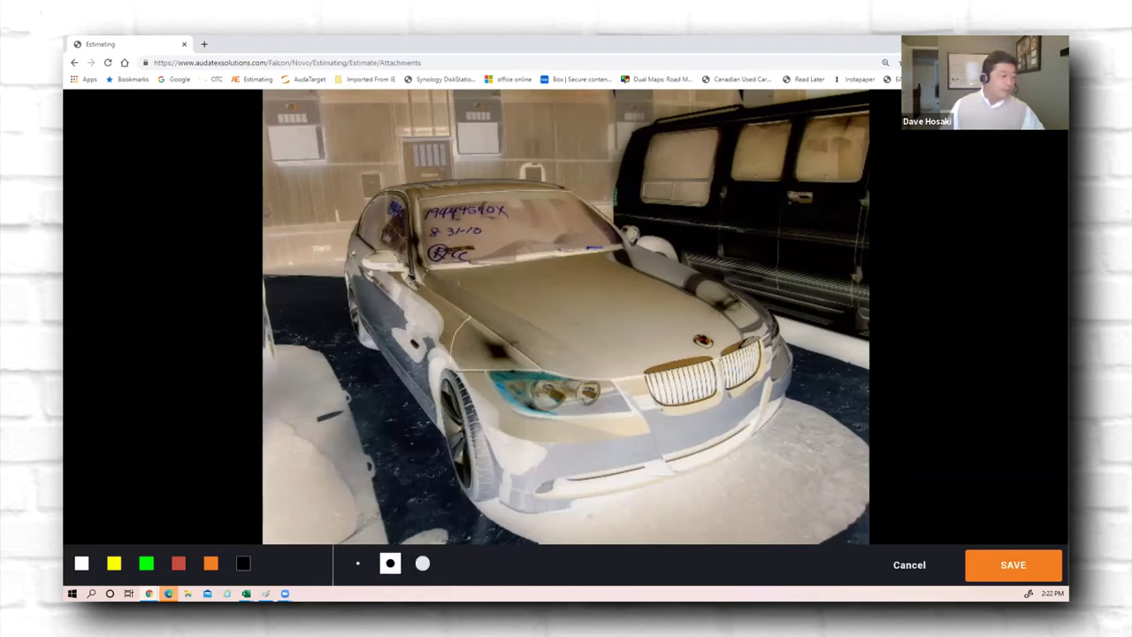
click(460, 327)
mouse_move(460, 326)
mouse_down()
mouse_move(445, 372)
mouse_move(463, 396)
mouse_move(540, 387)
mouse_move(556, 351)
mouse_move(513, 305)
mouse_move(470, 315)
mouse_up()
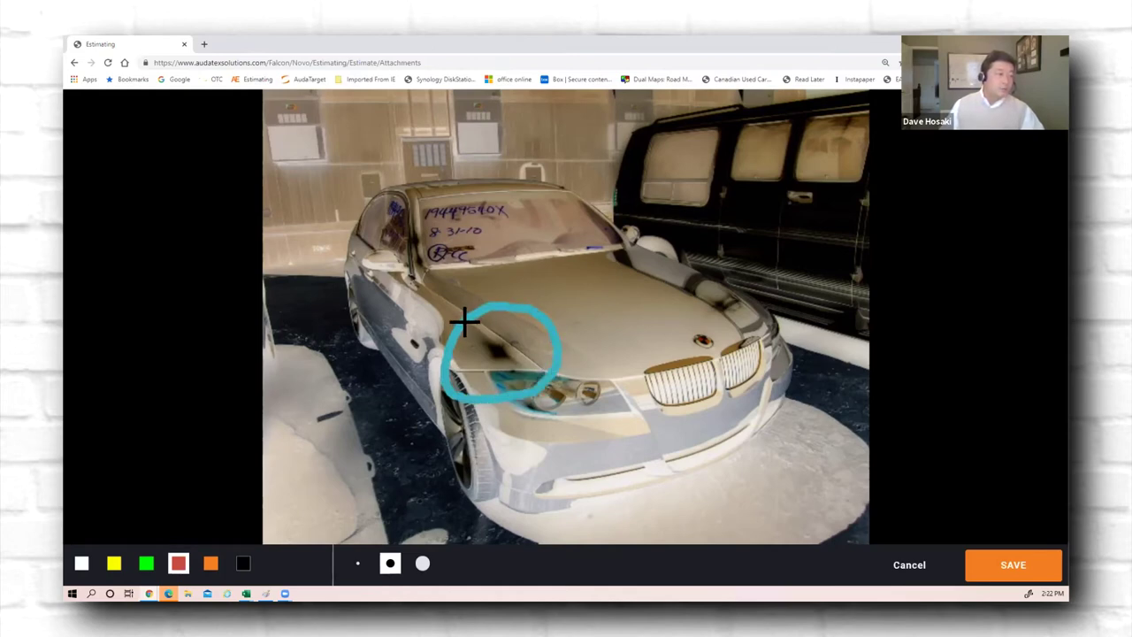
drag(404, 280, 433, 329)
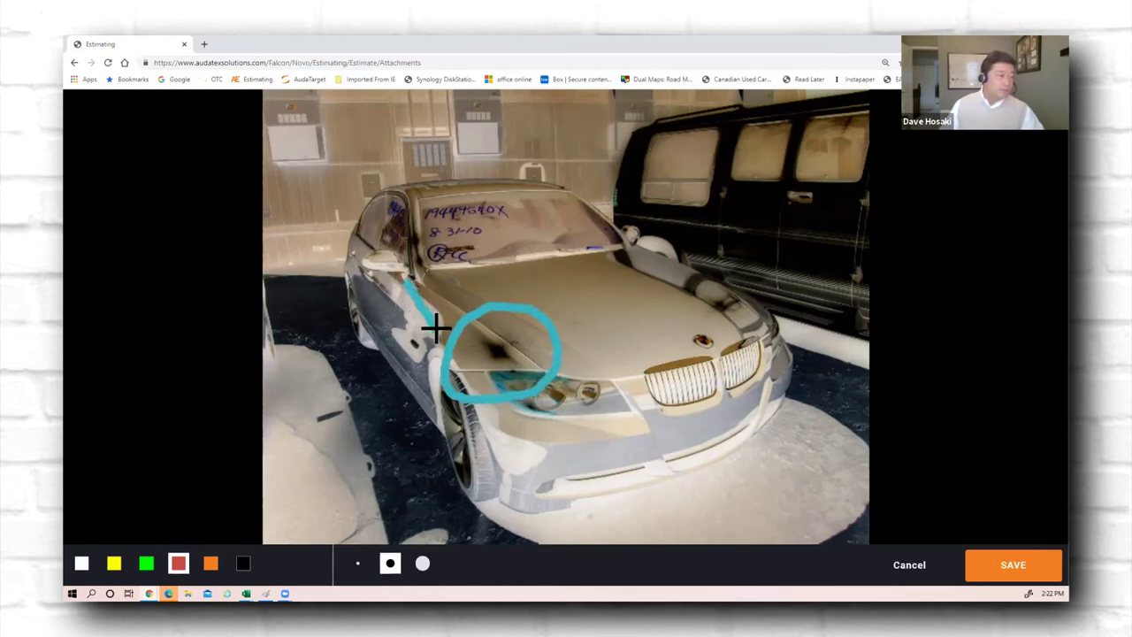
drag(425, 328, 439, 339)
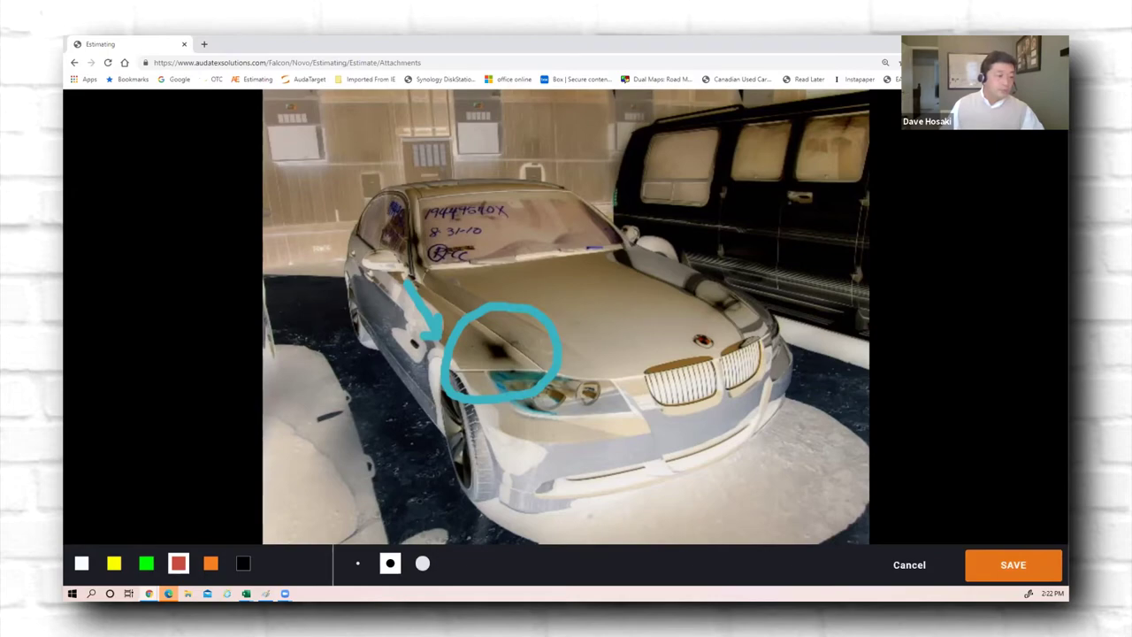
click(1013, 564)
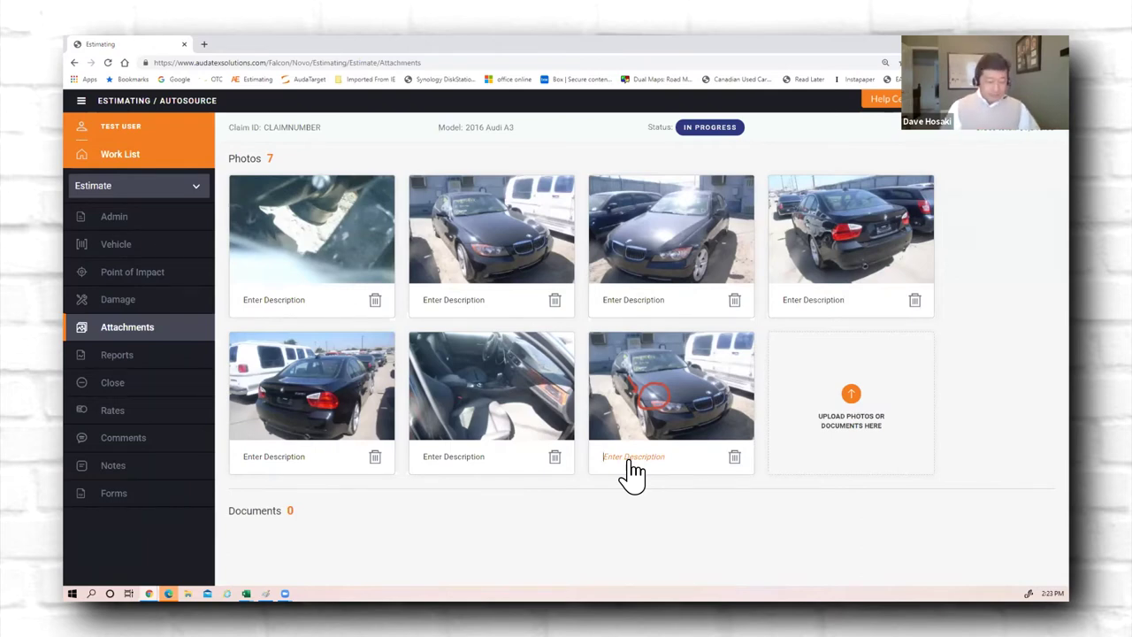
Give the marked-up photo the description "please invert to see damages"
text(please inv)
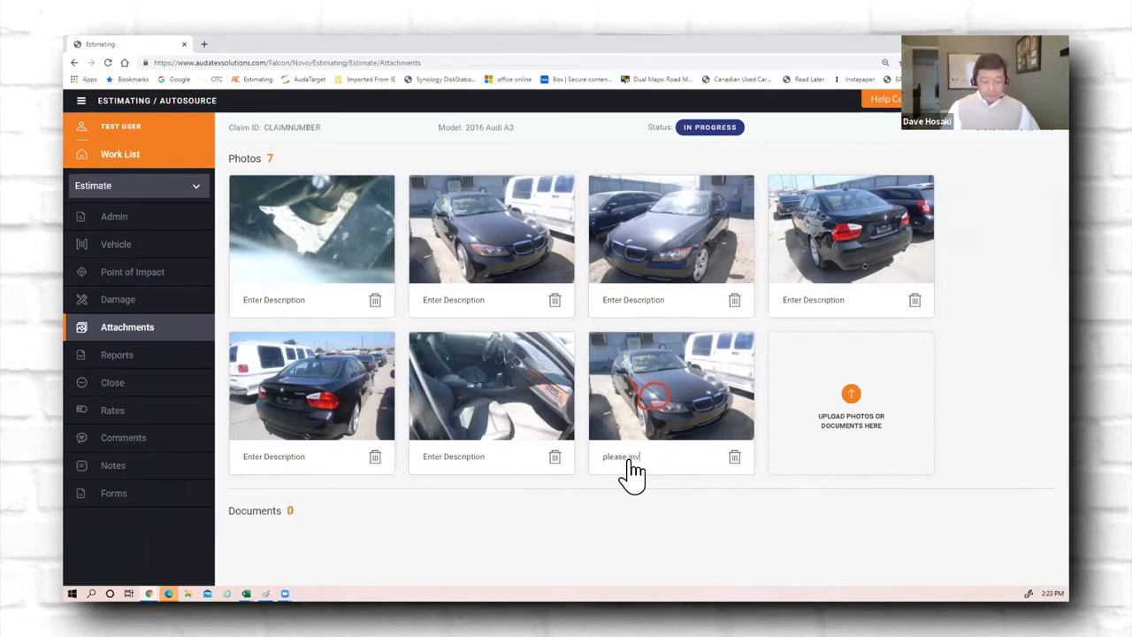
text(ert to see damages)
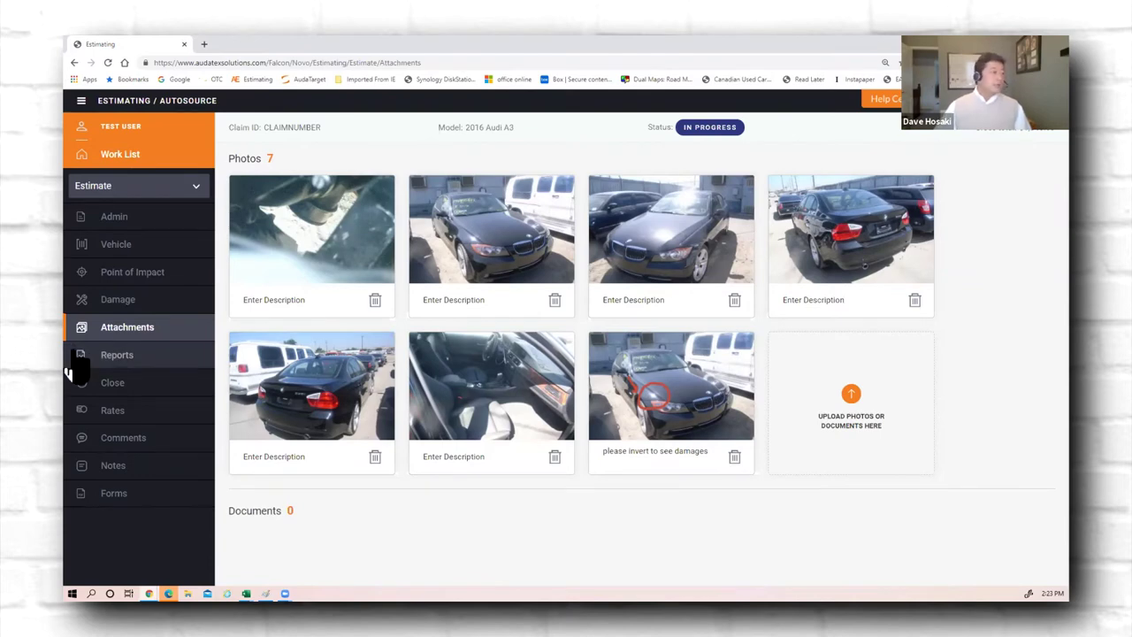
Close the Audi A3 estimate with its current worklist status maintained, and view the available actions for the cancelled TEST-RECALL-01 estimate
click(124, 384)
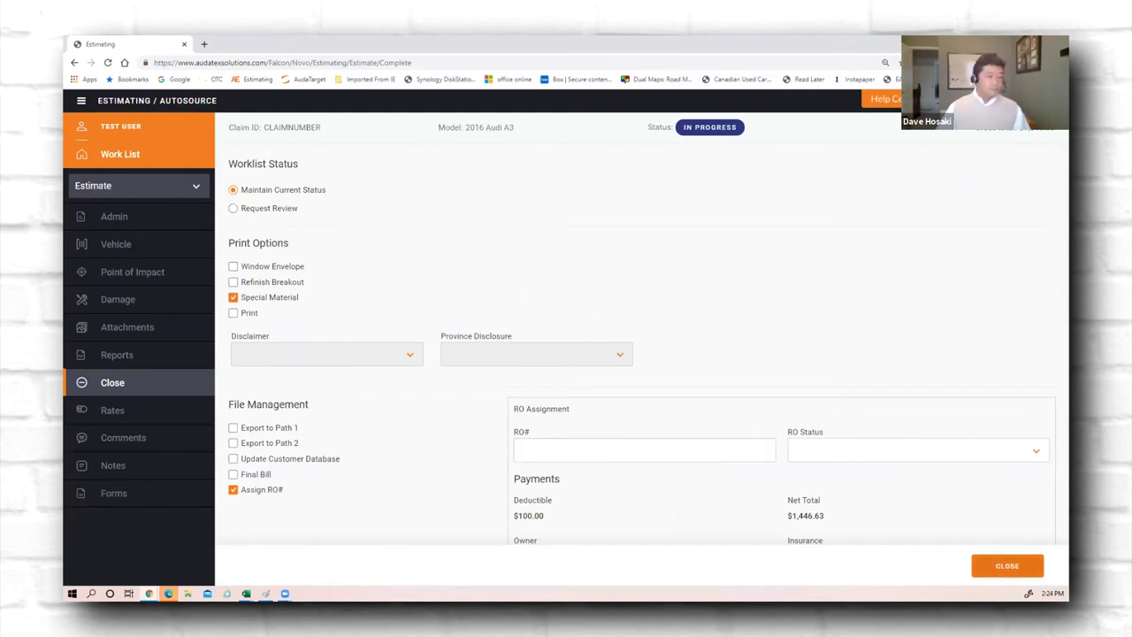
click(1006, 563)
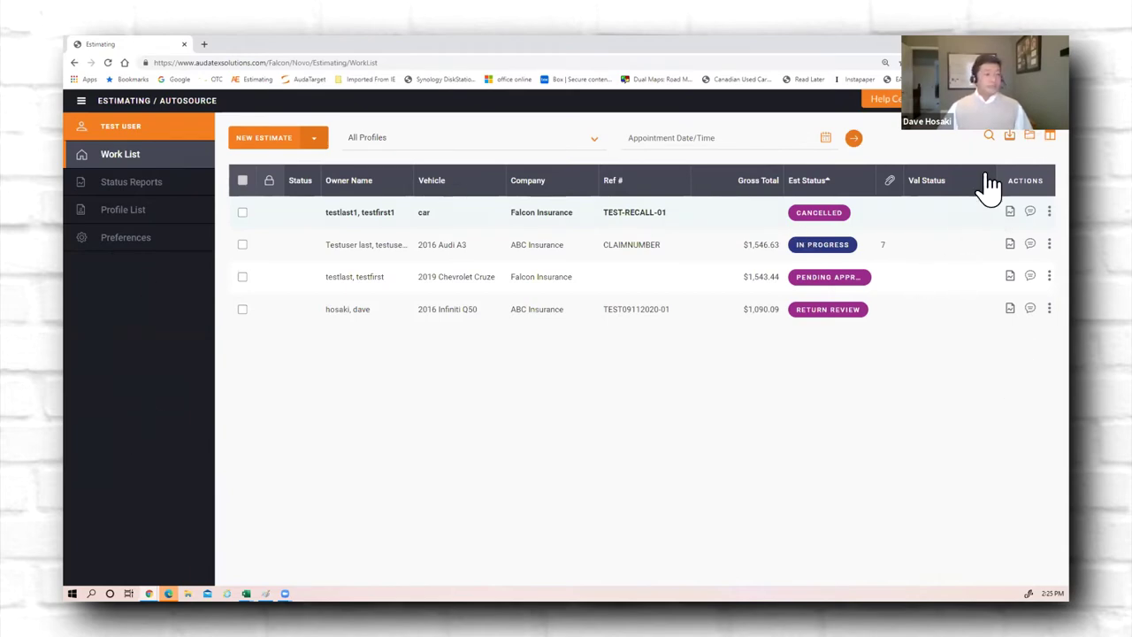
click(1030, 214)
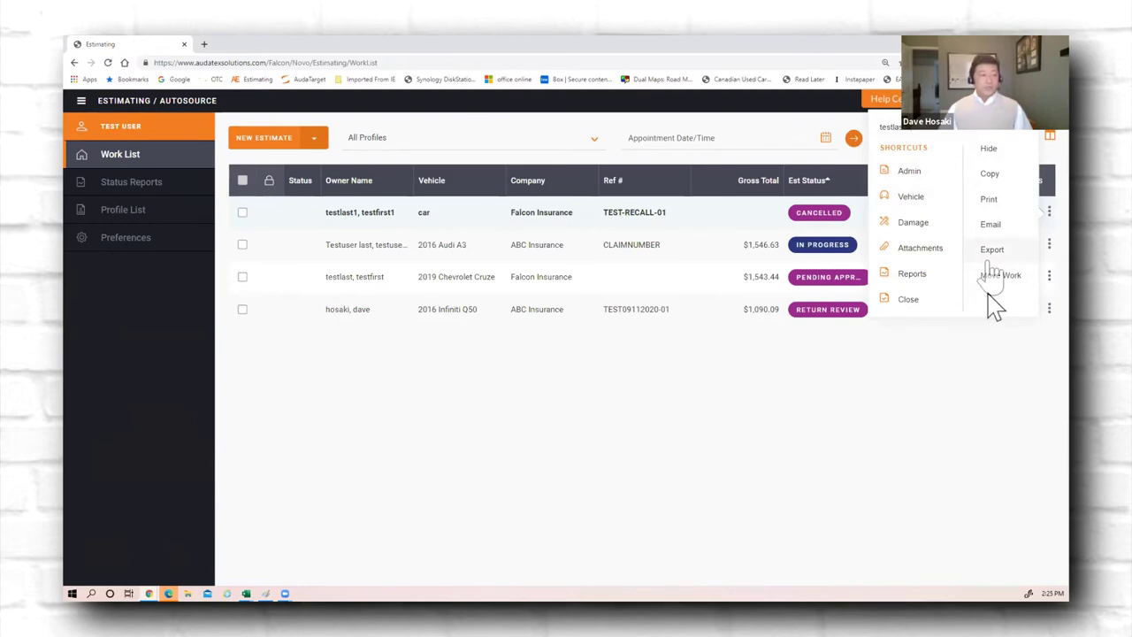
click(849, 449)
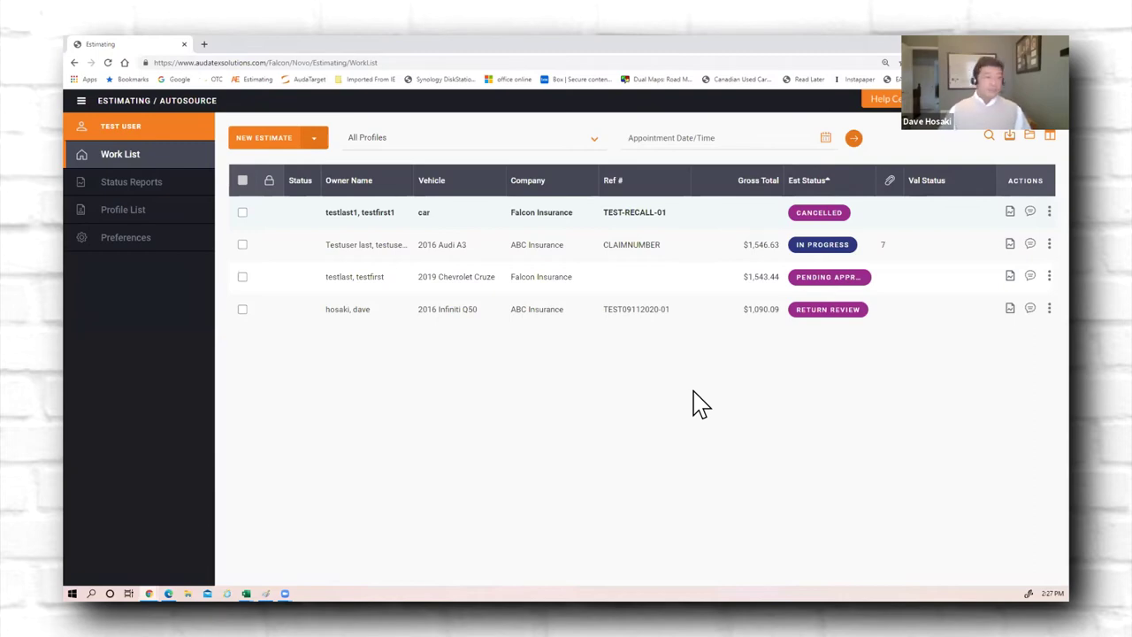
Reopen the 2016 Audi A3 estimate using original price and original labor, and go to its damage section
click(548, 252)
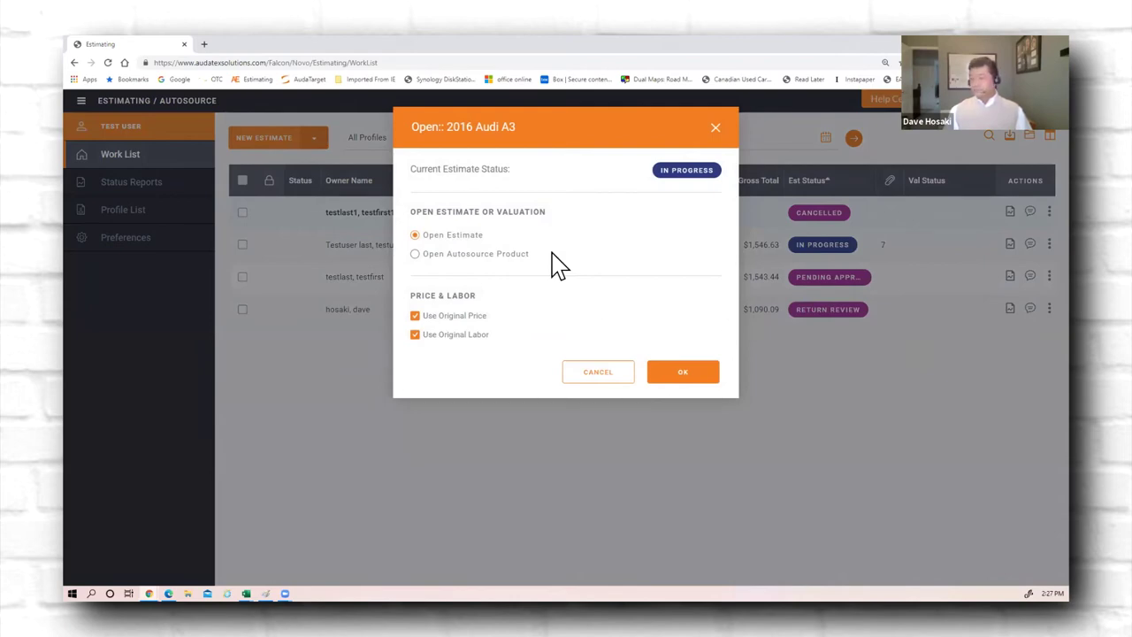
click(708, 376)
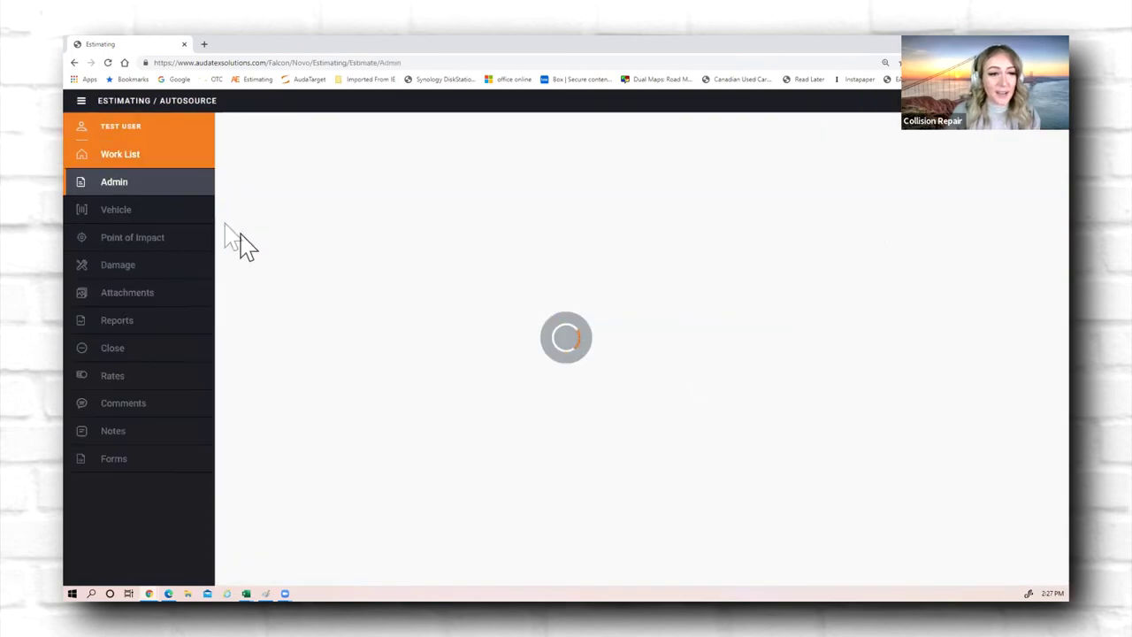
click(125, 300)
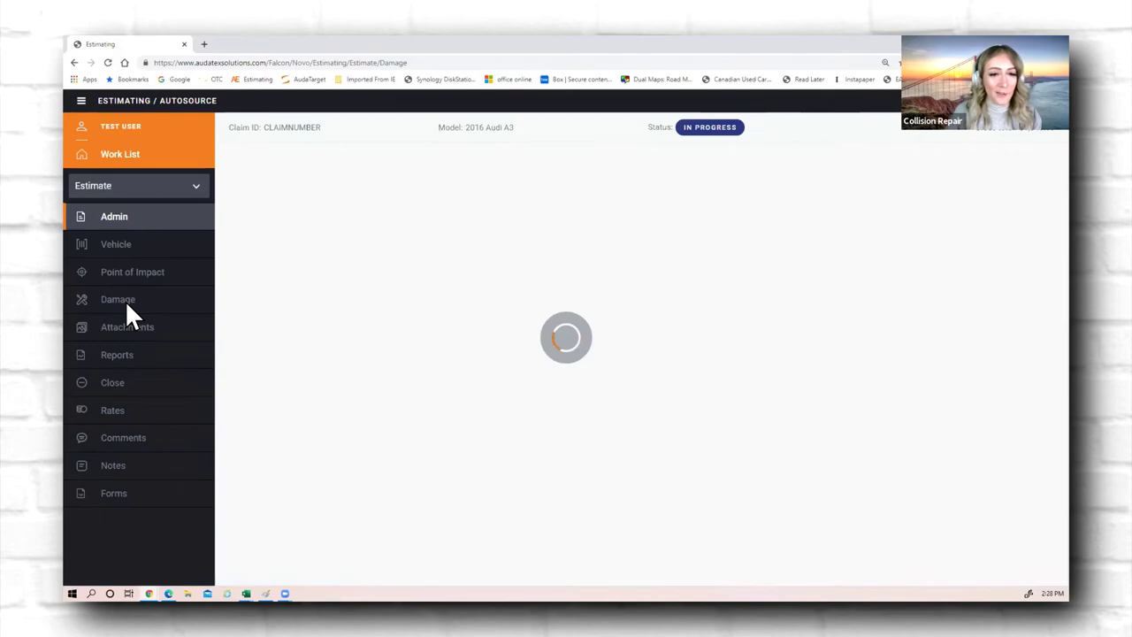